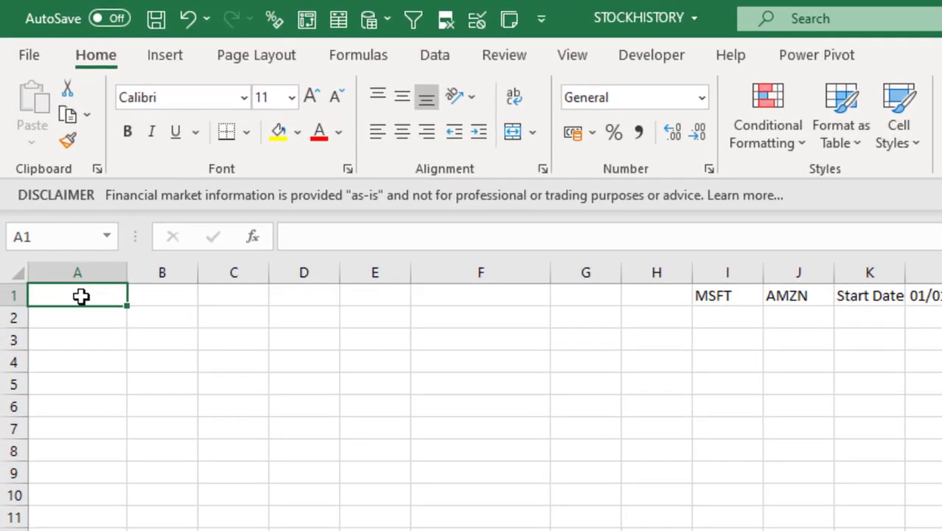
Start a STOCKHISTORY formula in A1 with ticker "MSFT" and start date 01/01/2015
text(=STO)
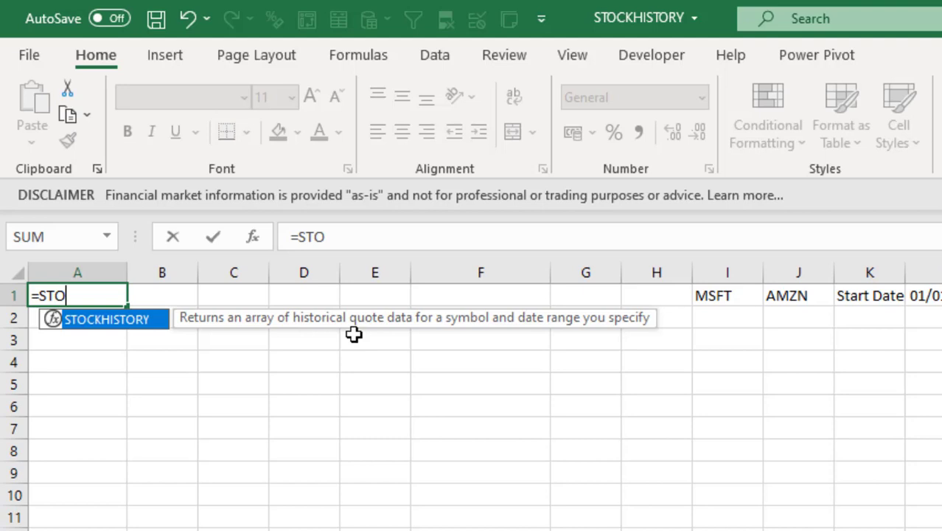
key(Tab)
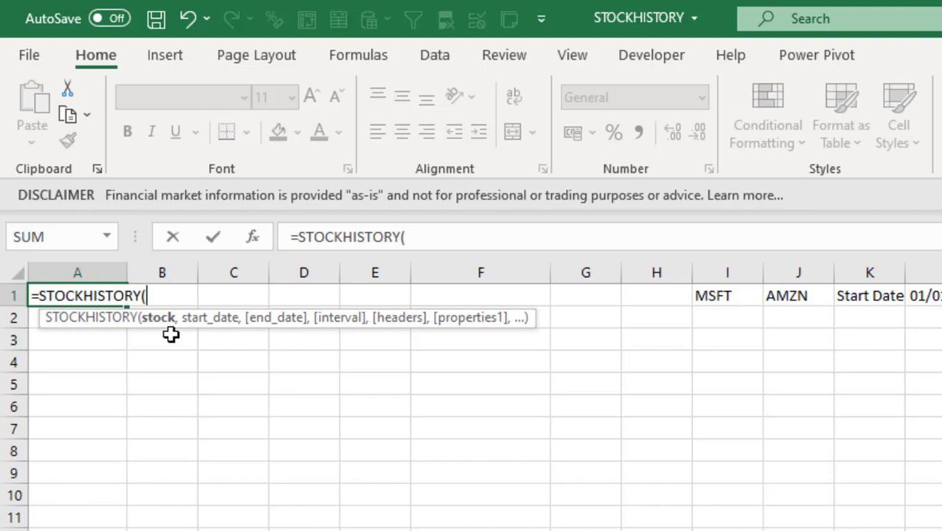
text("MSFT)
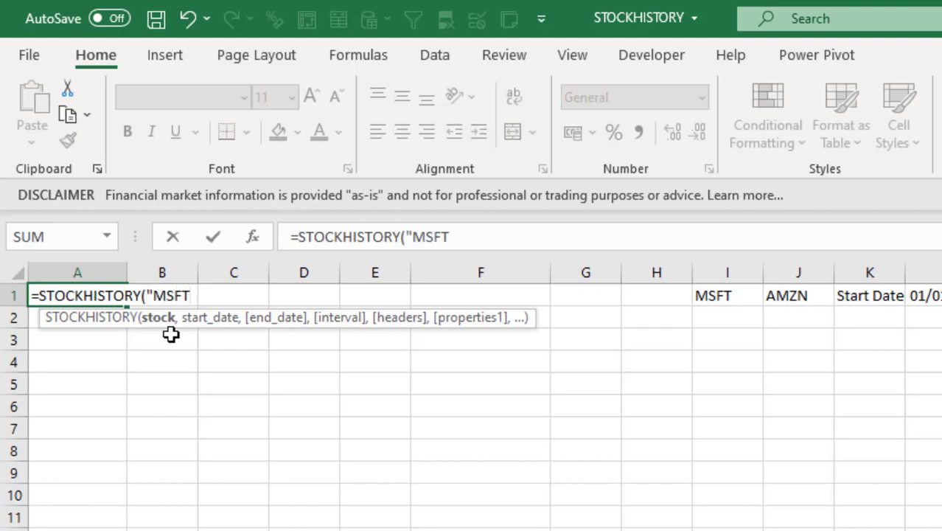
text(",)
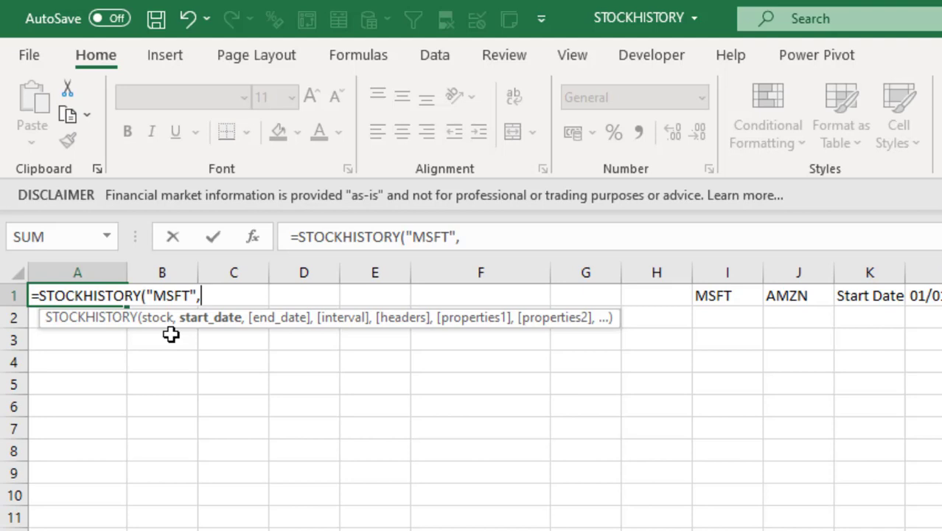
text(")
text(01/)
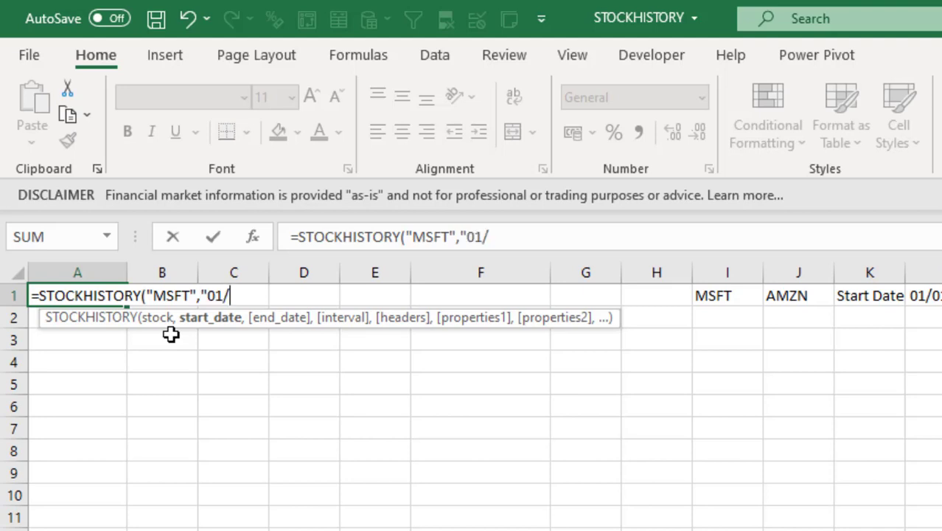
text(01/201)
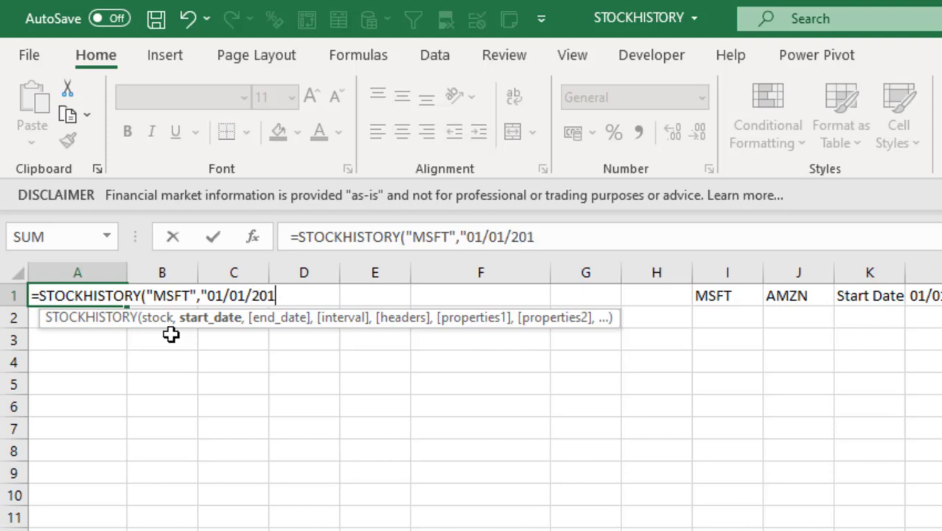
text(5",)
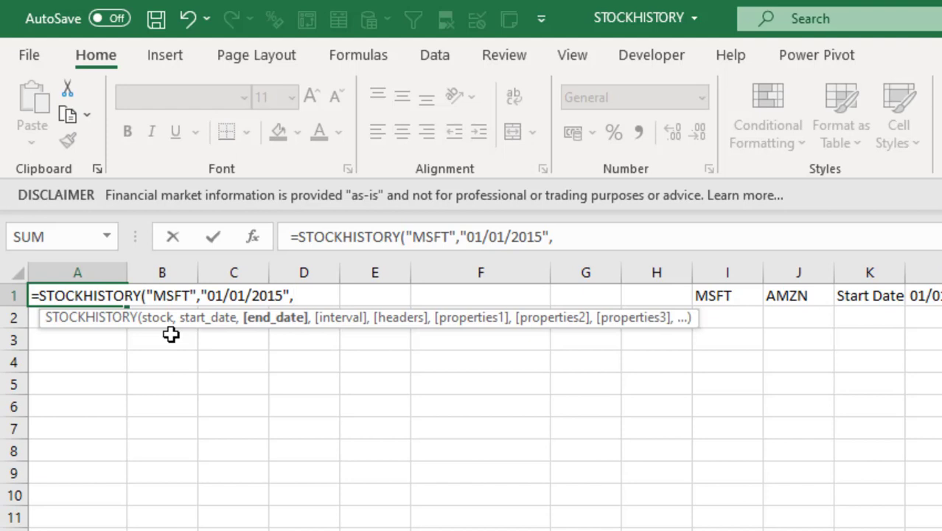
Finish the A1 formula with end date TODAY()-1 and enter it
text(TOD)
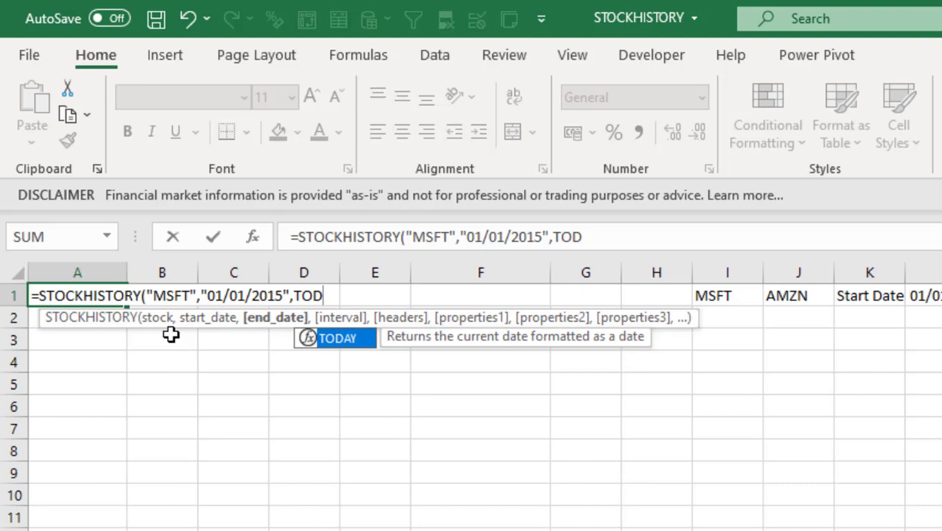
key(Tab)
text())
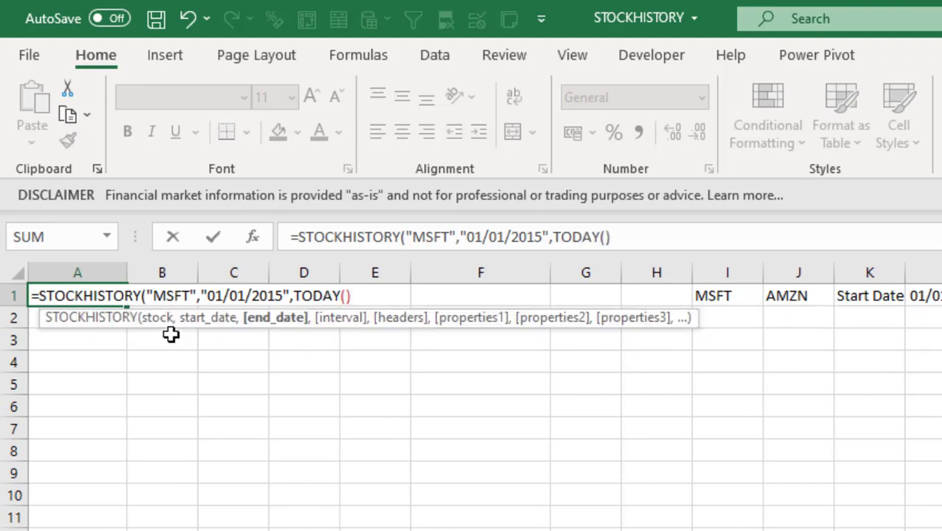
text(-1)
text())
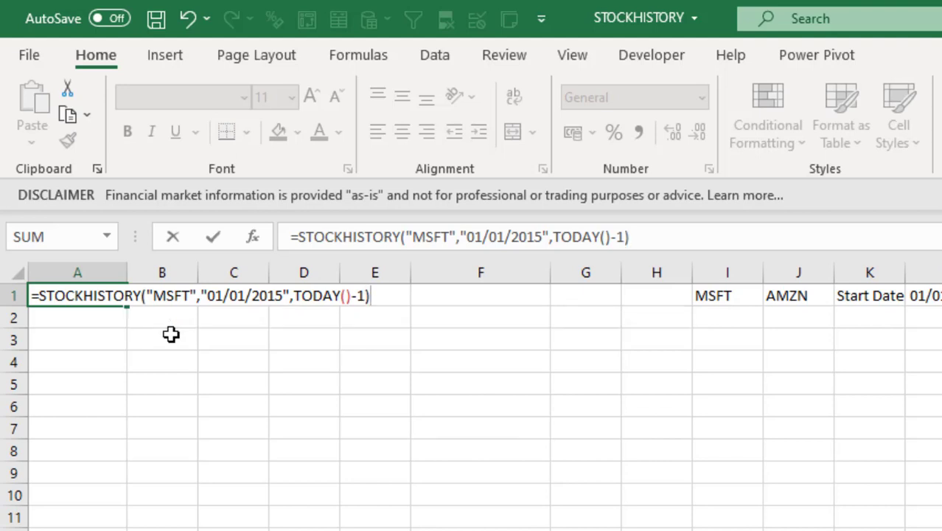
key(ctrl+Return)
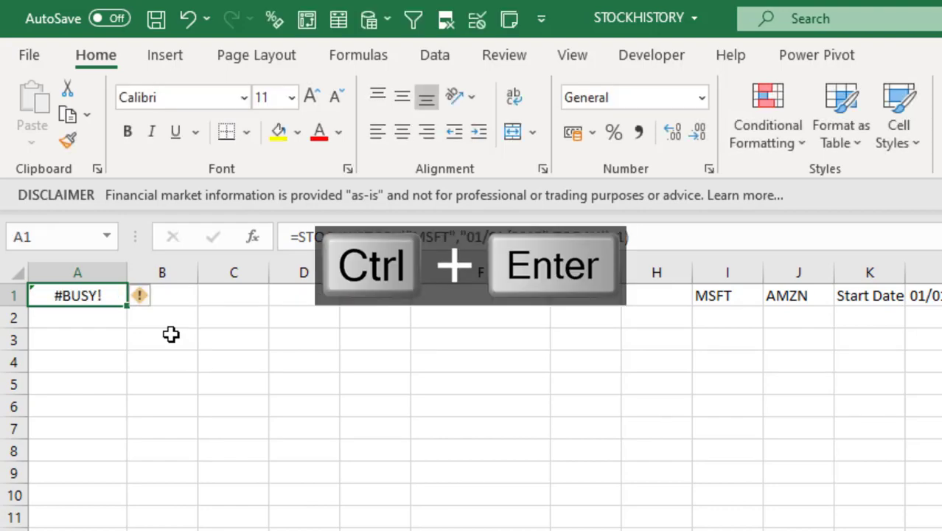
Check the spilled daily dates and Close prices, then return to A1
click(94, 317)
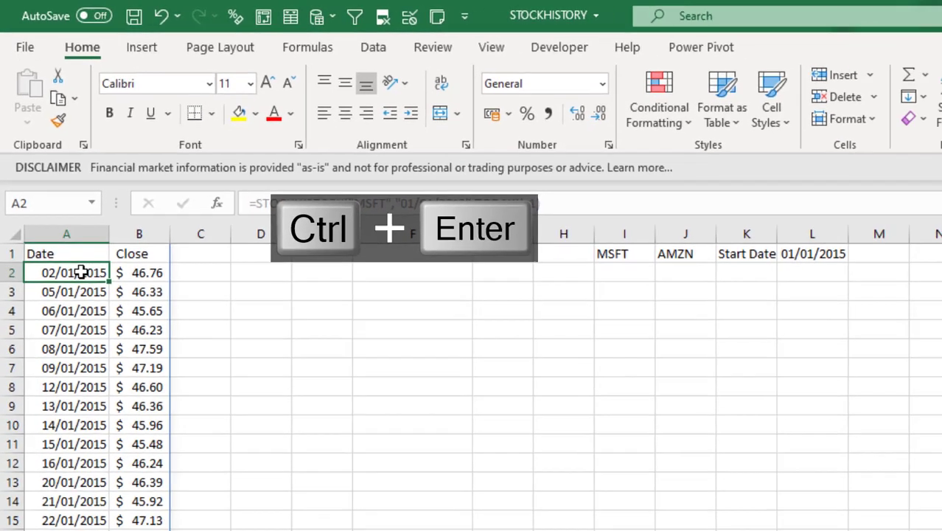
key(Down)
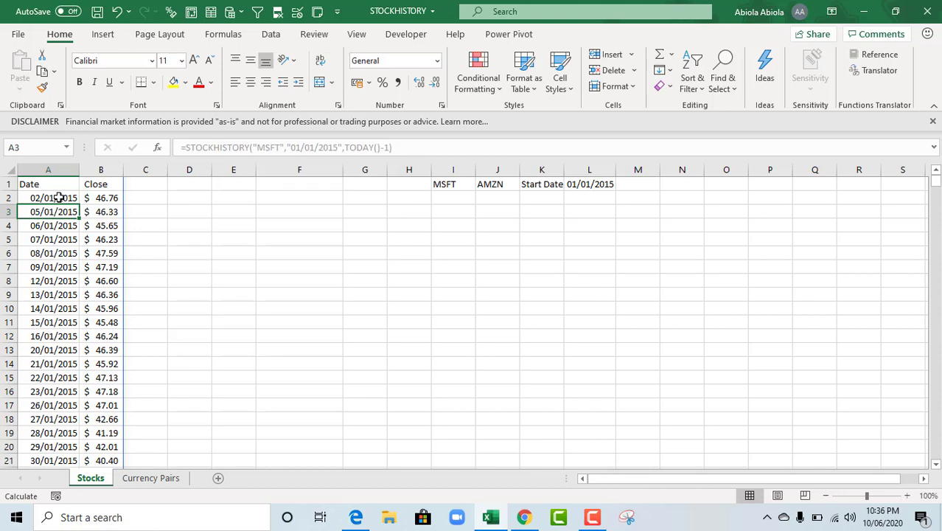
key(Right)
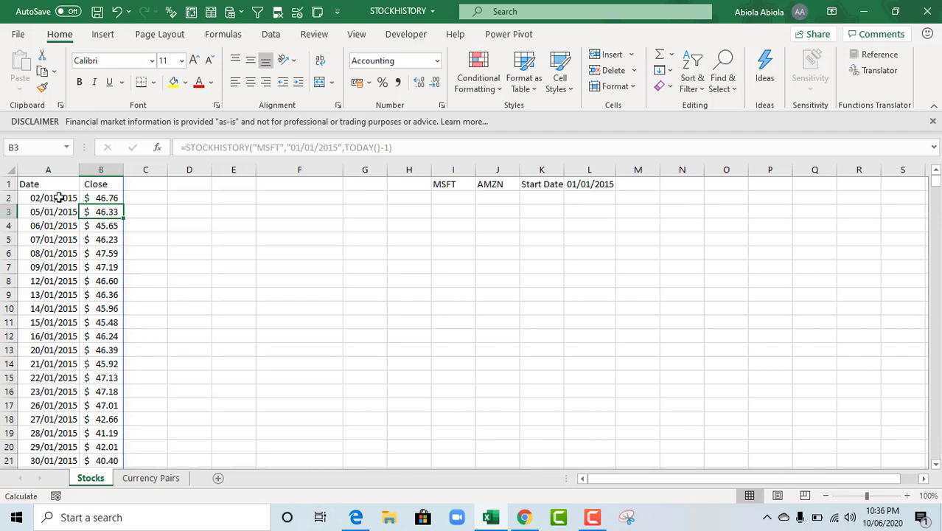
click(59, 198)
click(55, 185)
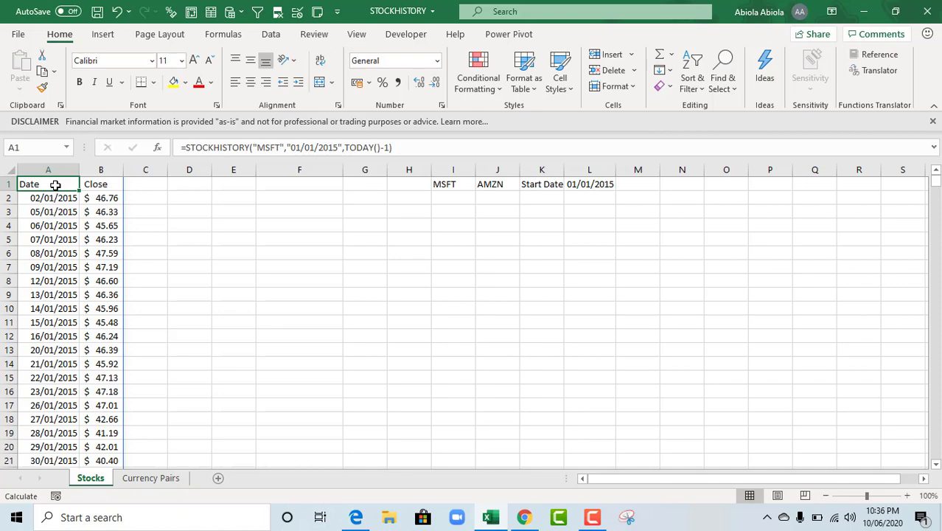
Add interval 1 (weekly) to the A1 formula and check the weekly dates
key(F2)
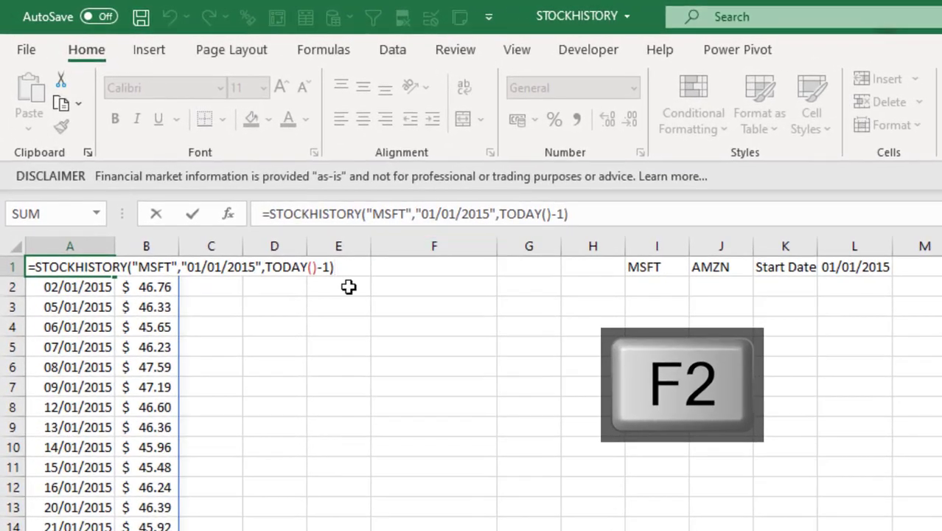
key(BackSpace)
text(,)
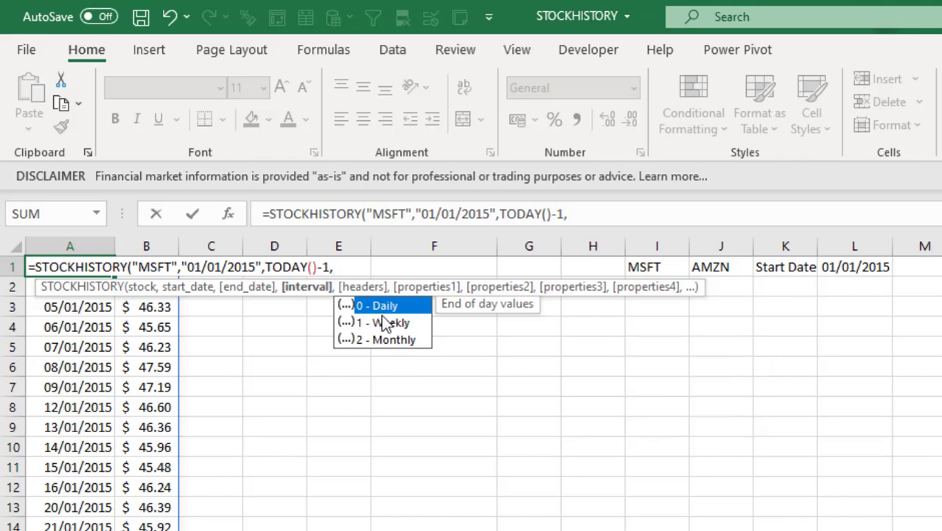
click(393, 325)
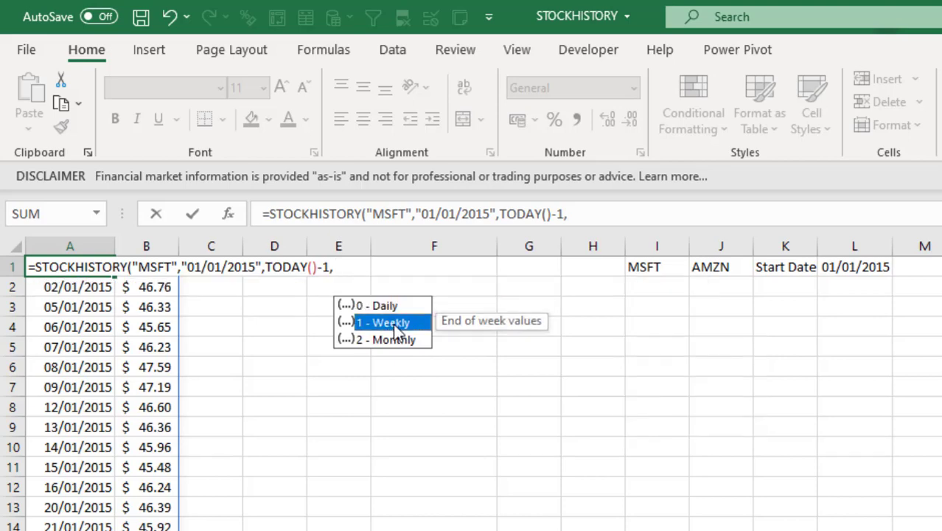
double_click(393, 323)
text())
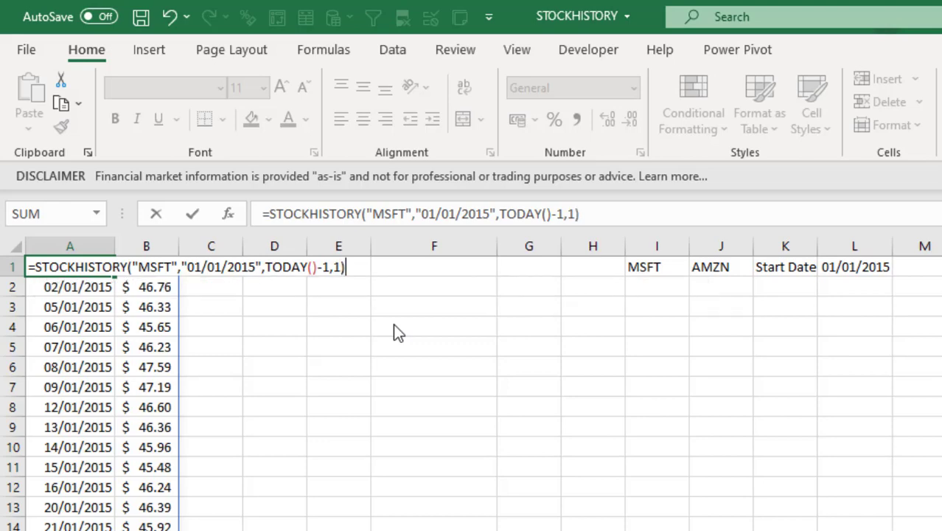
key(ctrl+Return)
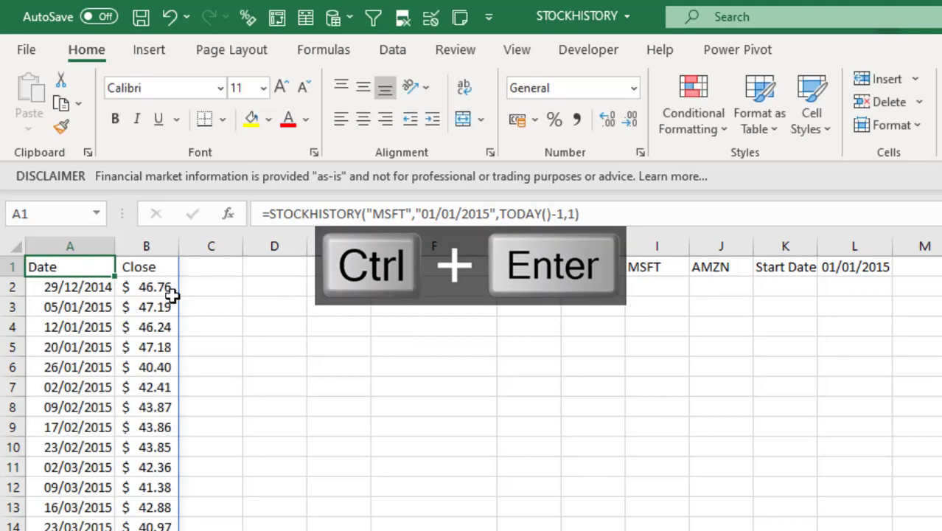
click(89, 292)
key(Down)
key(Down)
key(Down)
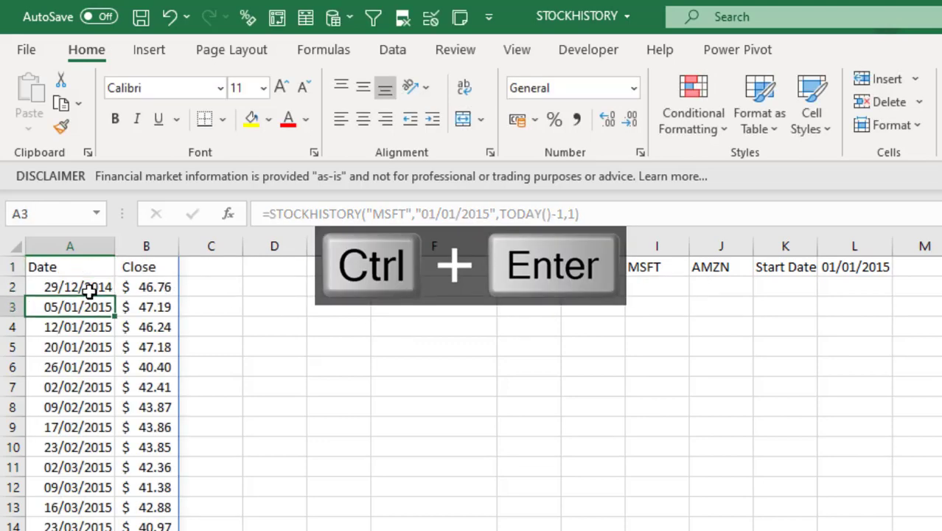
click(83, 271)
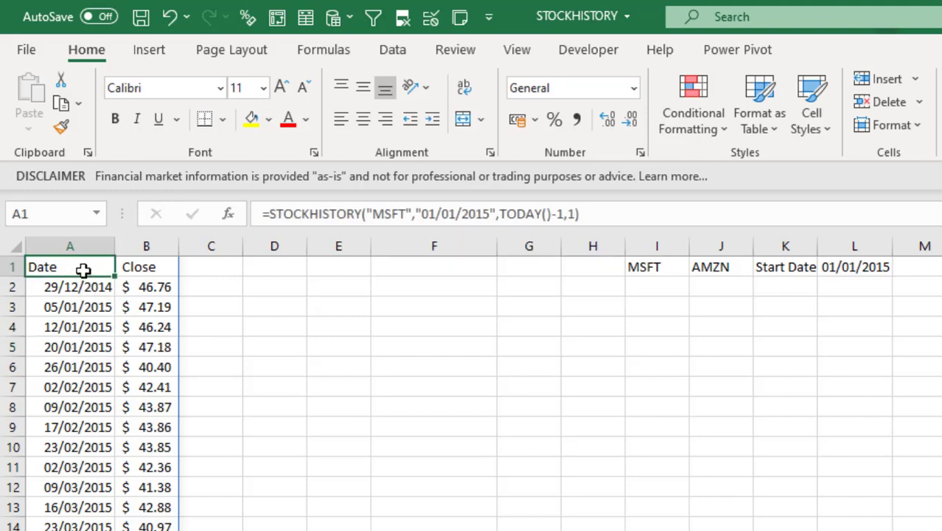
Change the interval argument to 2 for monthly prices
key(F2)
key(BackSpace)
key(BackSpace)
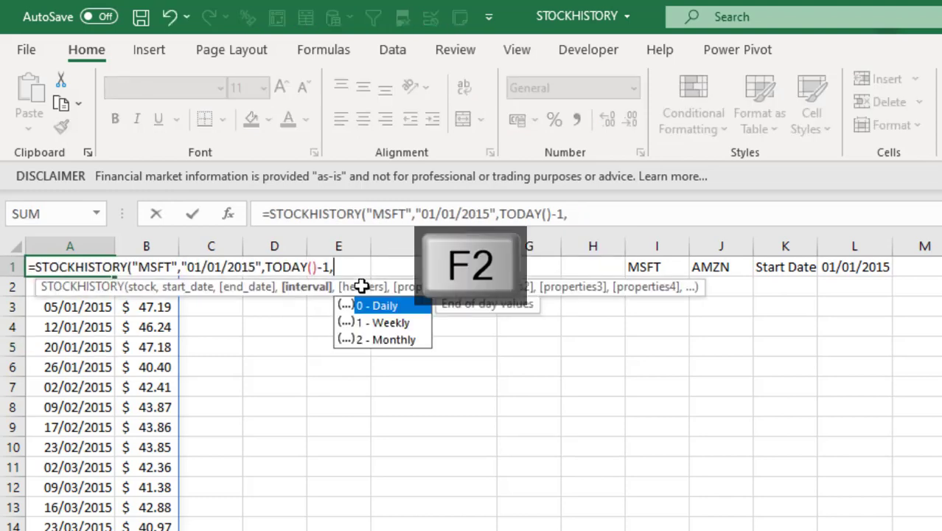
key(Down)
text(2))
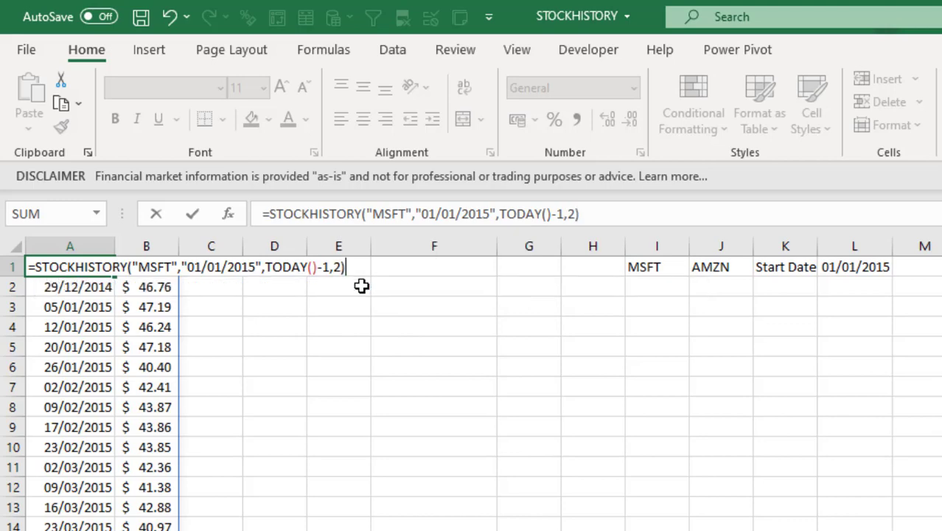
key(ctrl+Return)
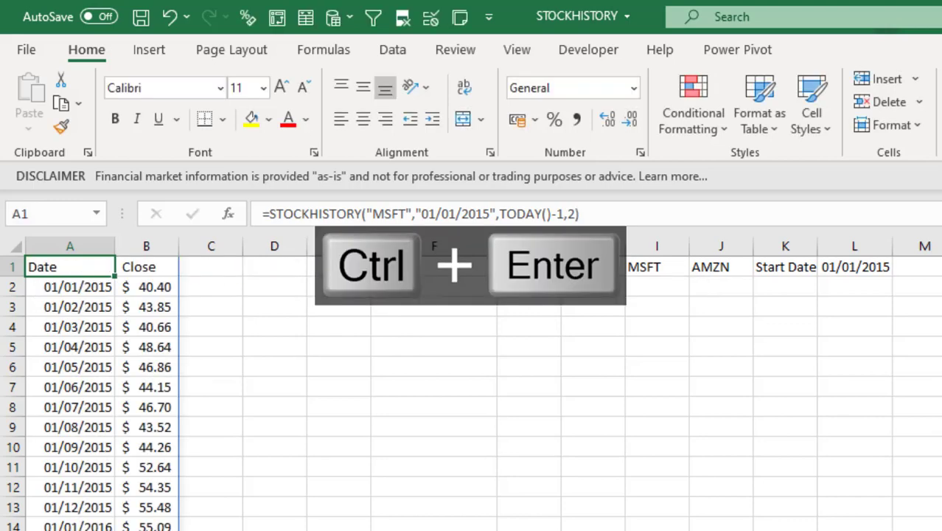
Add headers argument 2 to show the XNAS:MSFT identifier above the Date and Close headings
click(77, 303)
click(76, 290)
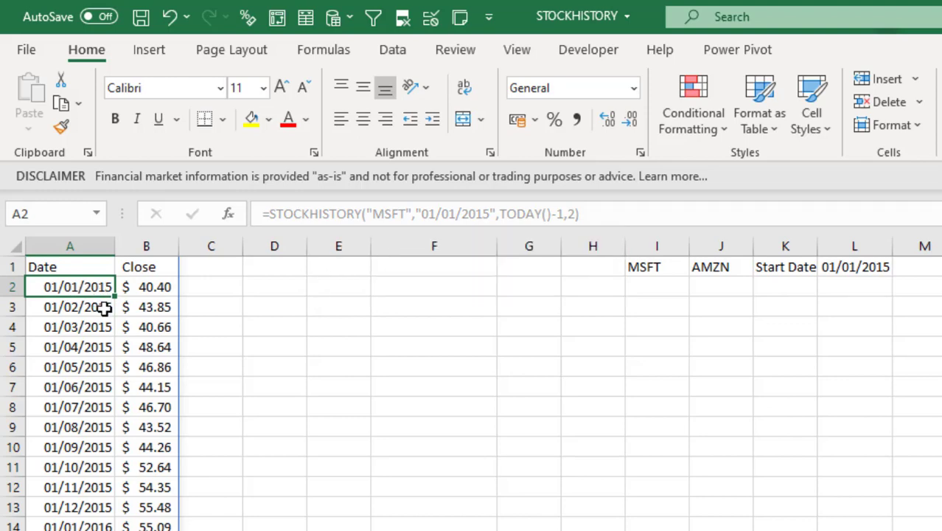
key(Up)
key(F2)
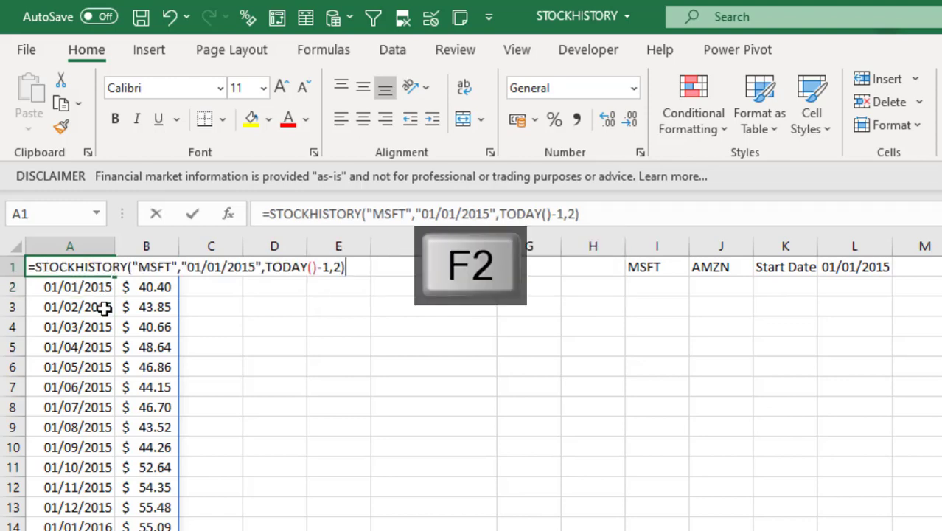
key(BackSpace)
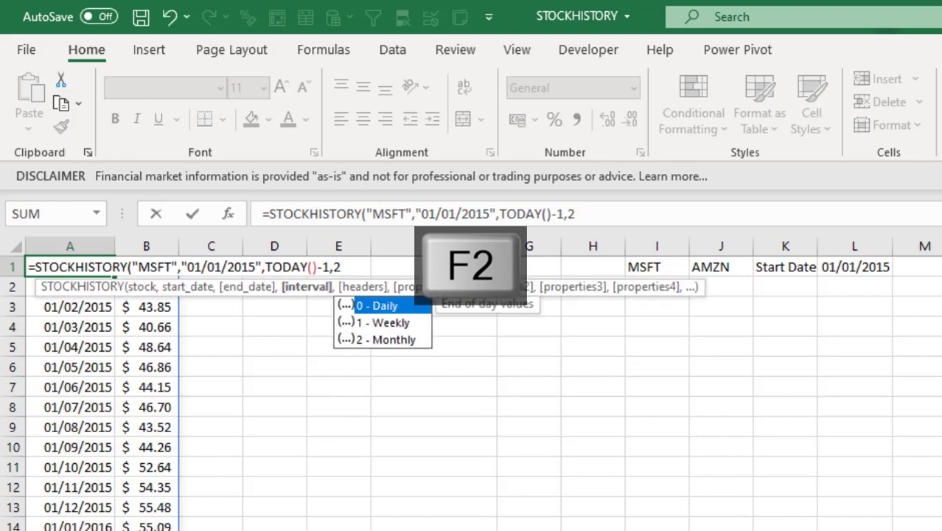
text(,)
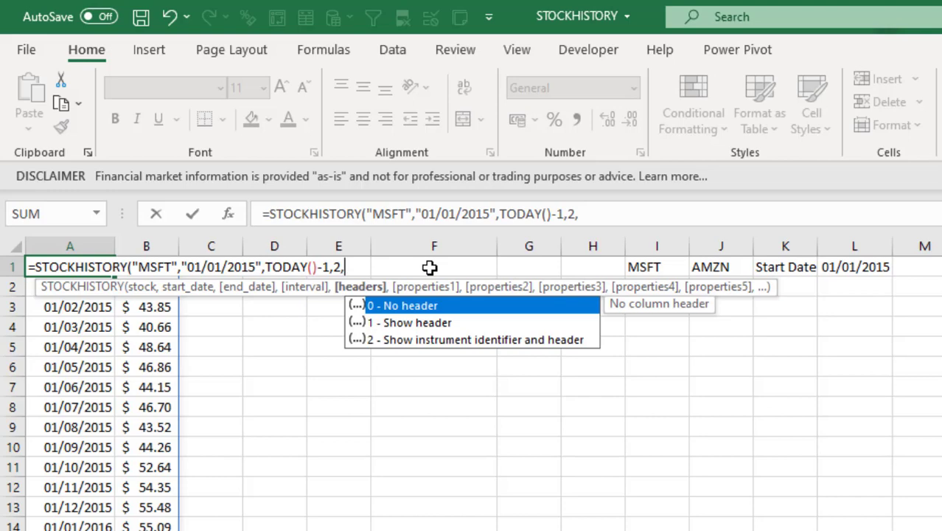
key(Down)
key(Down)
key(Tab)
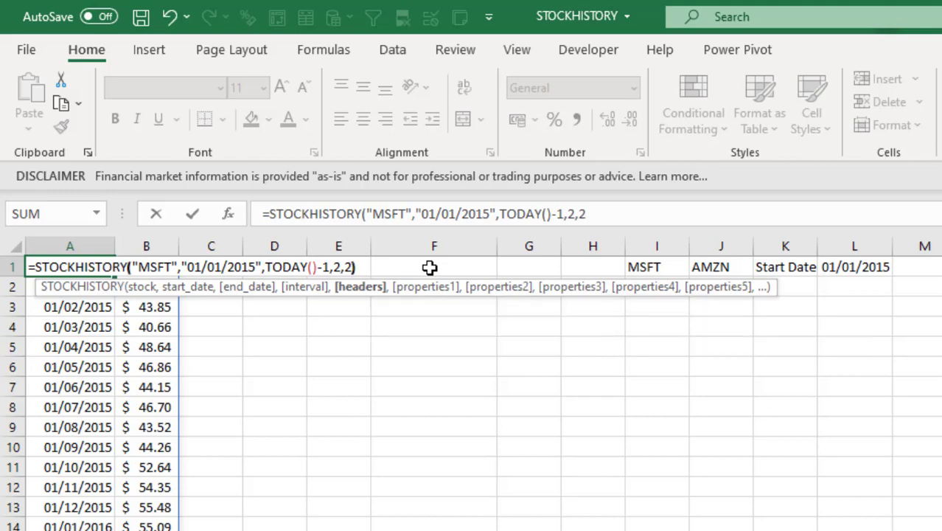
text())
key(ctrl+Return)
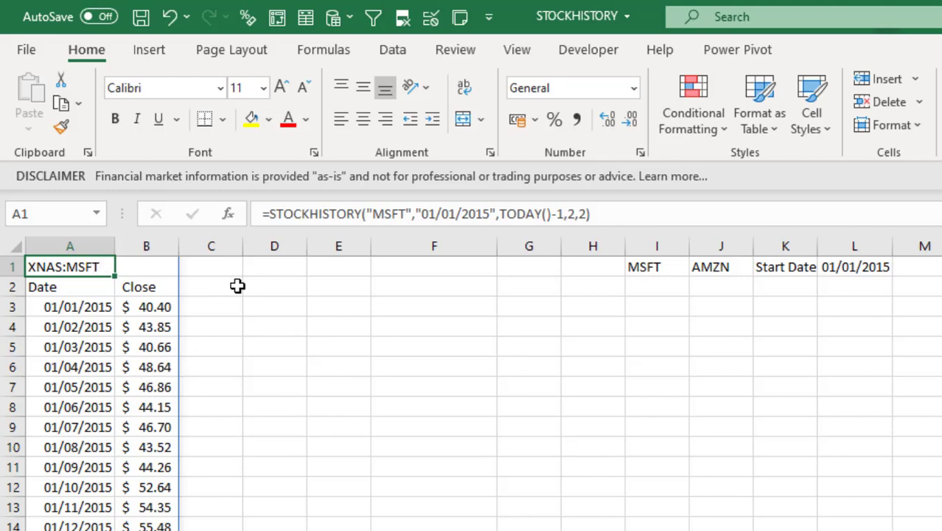
Add properties 0,2,3,4,1,5 for Date, Open, High, Low, Close and Volume
key(F2)
key(BackSpace)
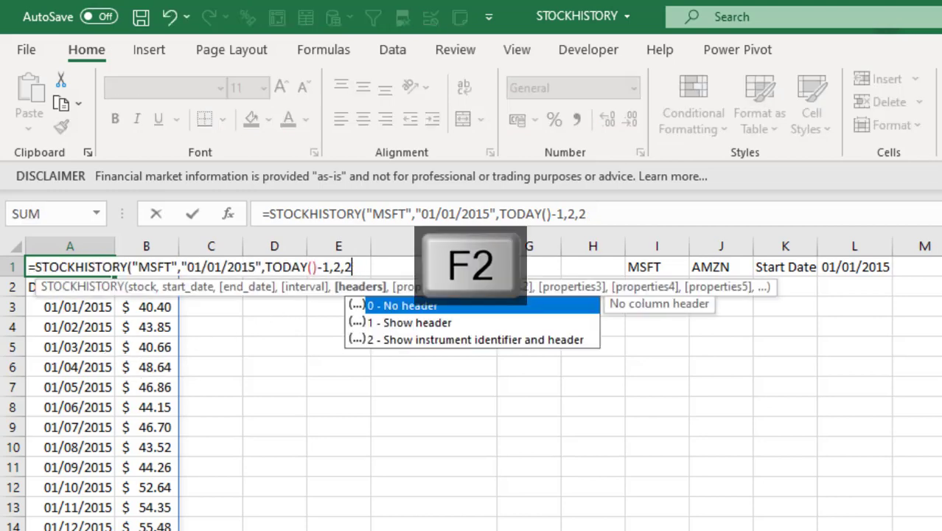
text(,)
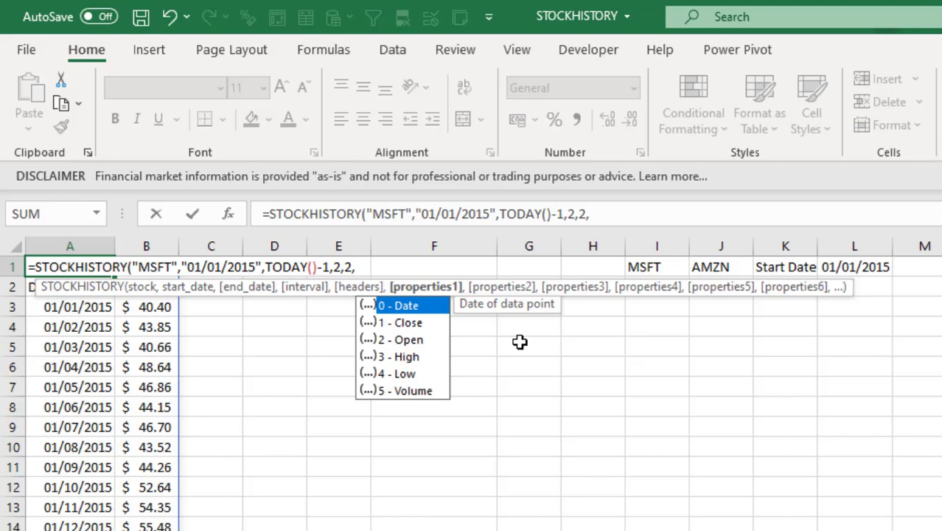
text(0,)
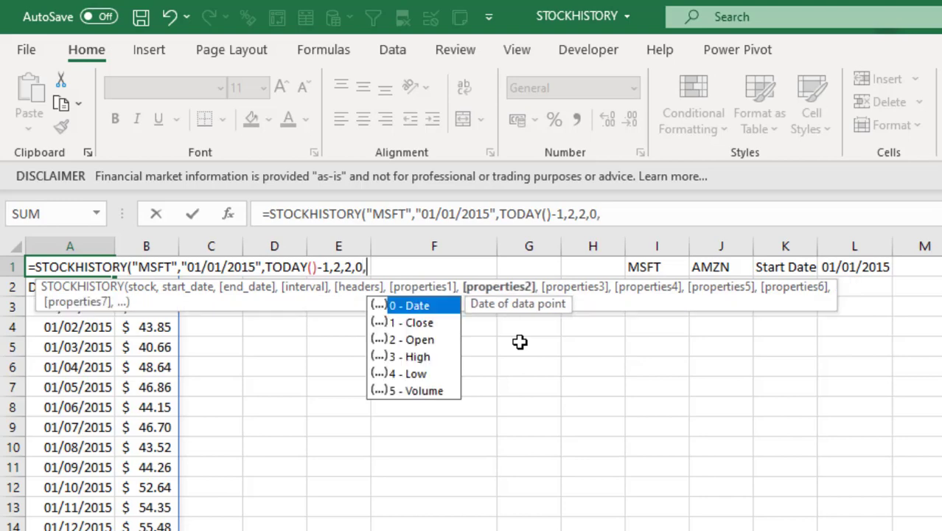
key(Down)
key(Down)
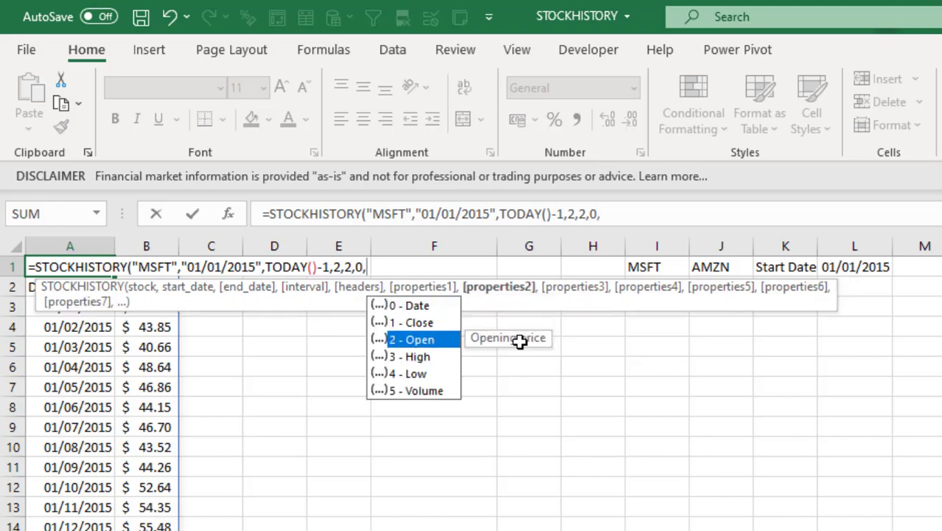
key(Tab)
text(,)
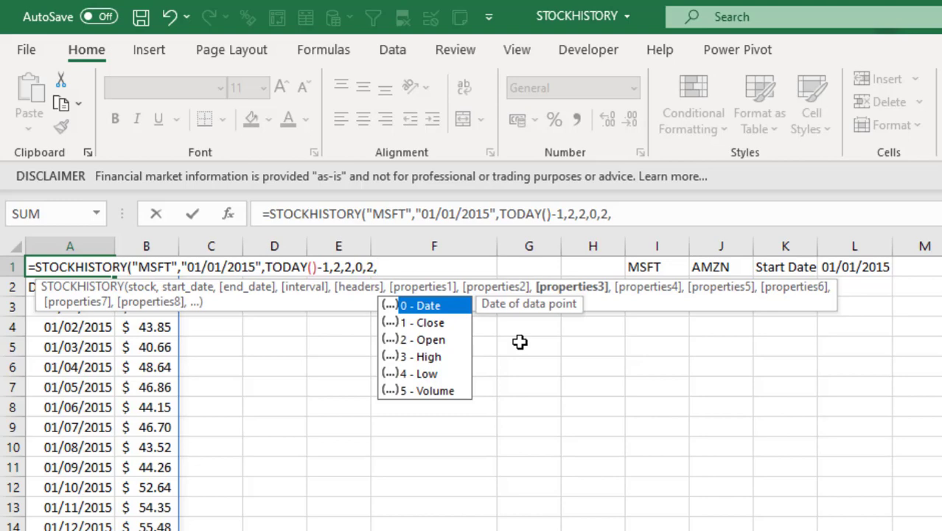
key(Down)
key(Down)
key(Down)
key(Tab)
text(,)
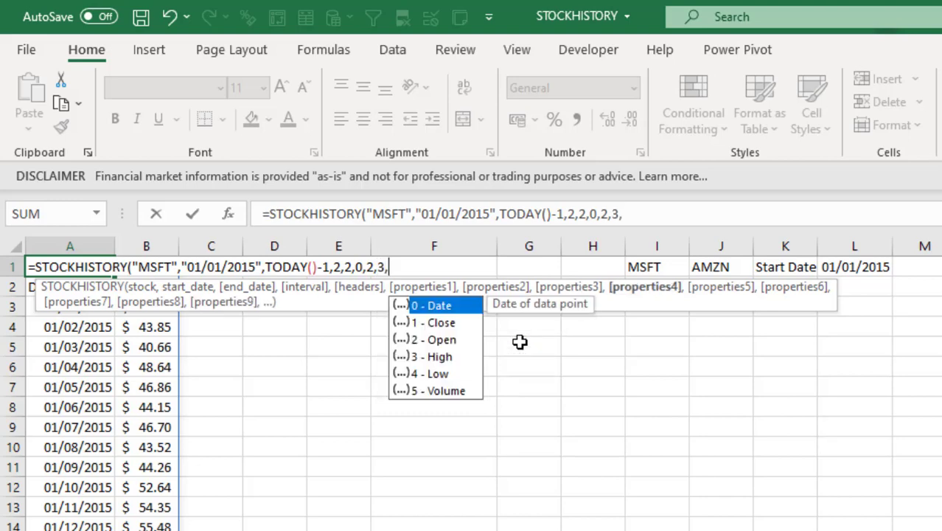
key(Down)
key(Down)
key(Down)
key(Down)
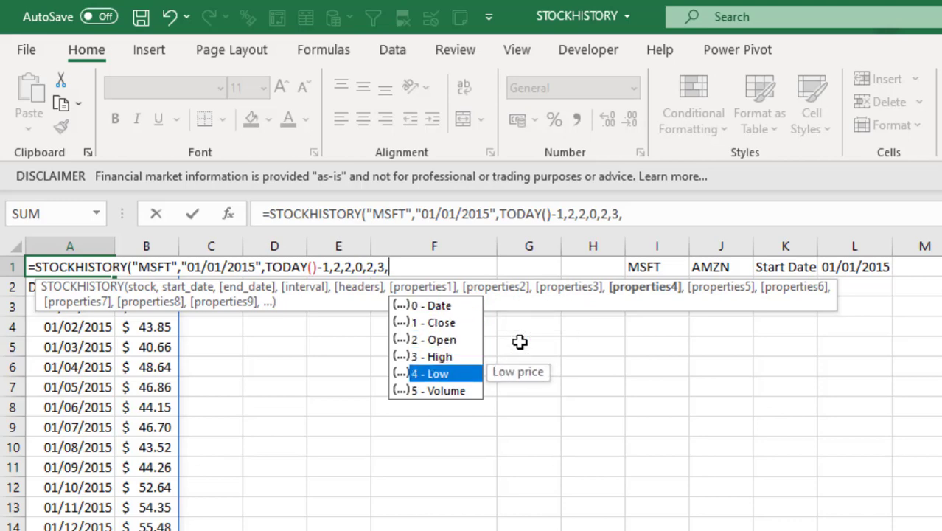
key(Tab)
text(,)
key(Down)
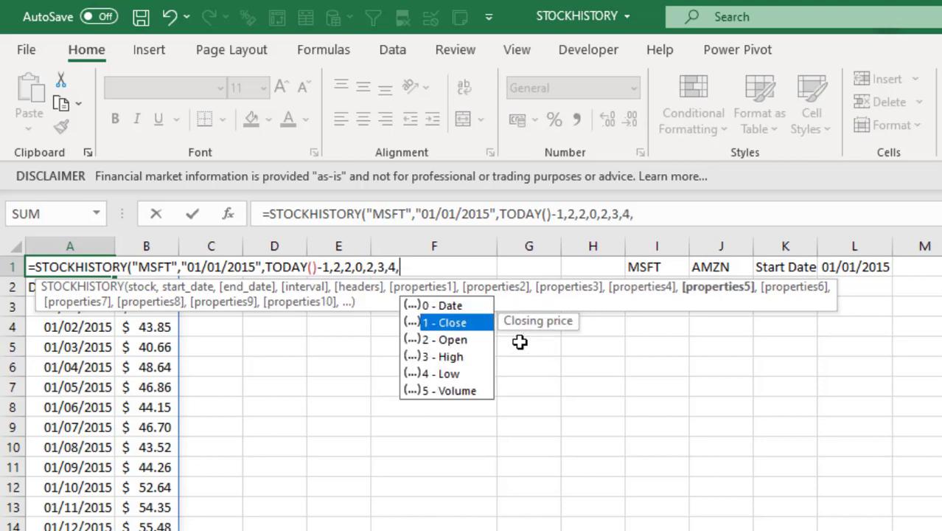
key(Tab)
text(,)
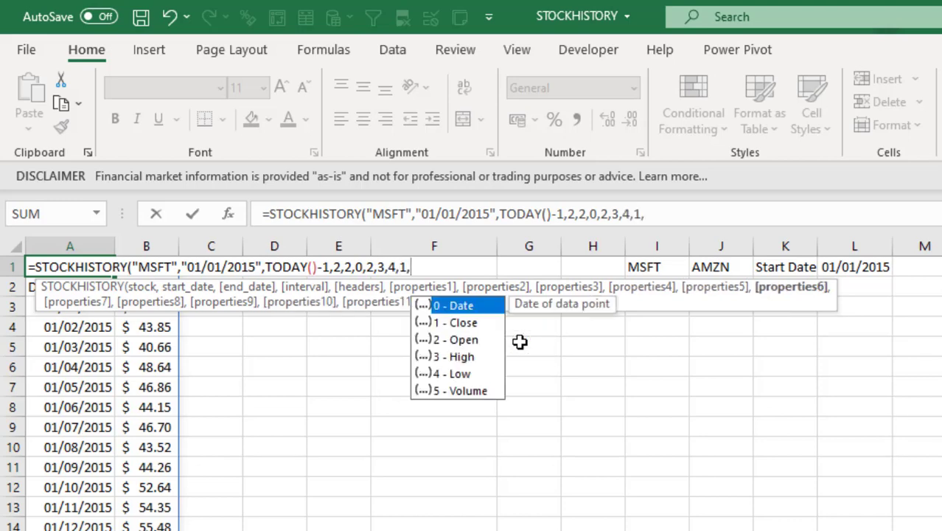
key(Down)
key(Down)
key(Down)
key(Down)
key(Down)
key(Tab)
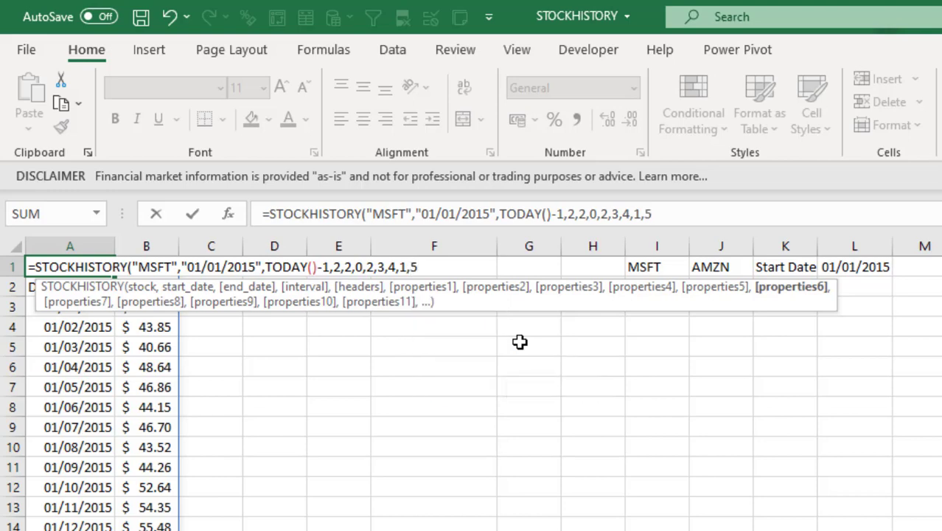
text())
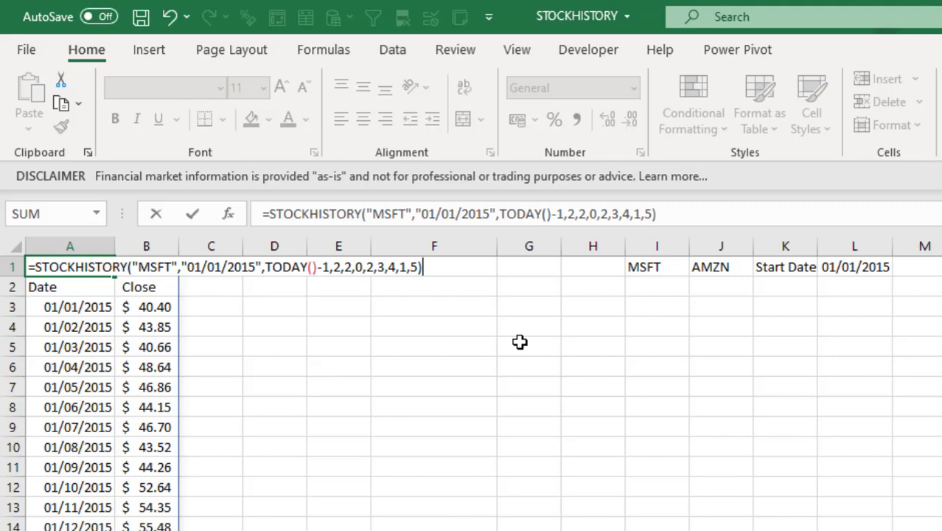
key(ctrl+Return)
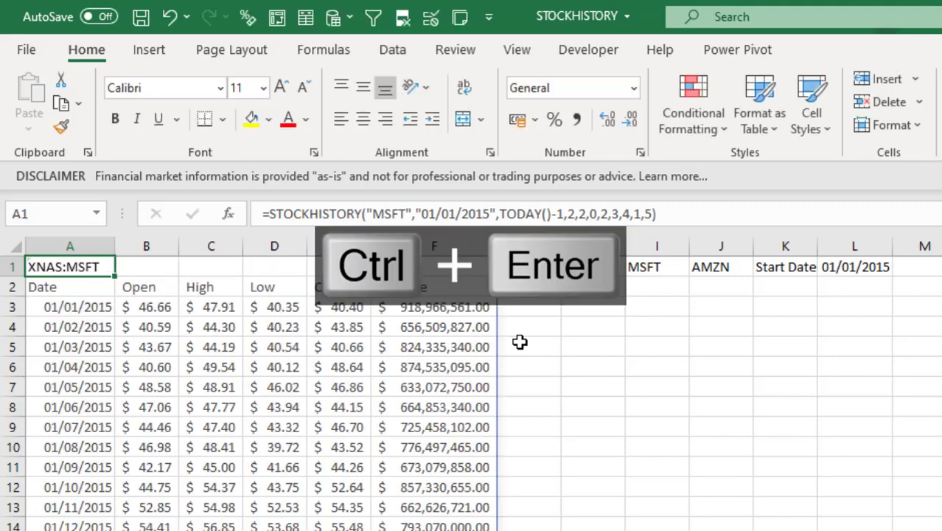
Check row 4's values across the new columns, ending at Volume, then reselect A1
click(69, 322)
key(Right)
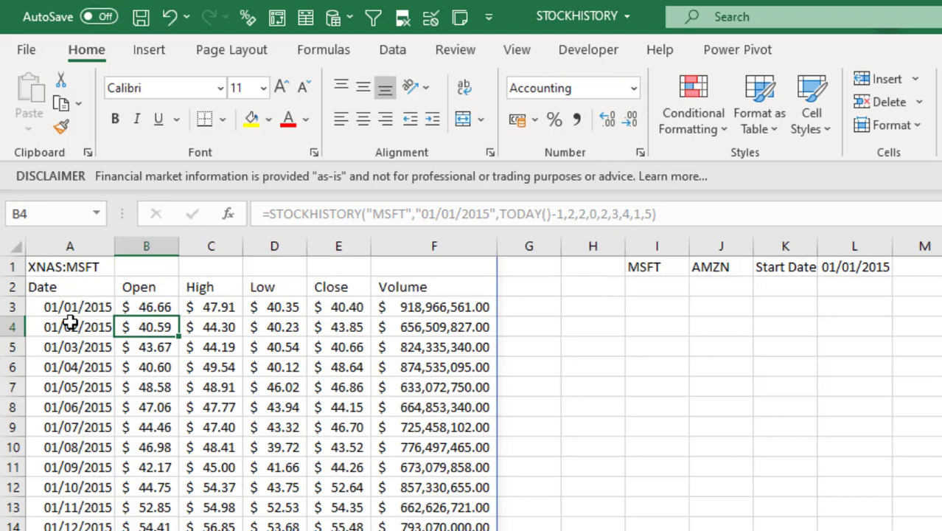
key(Right)
key(Right)
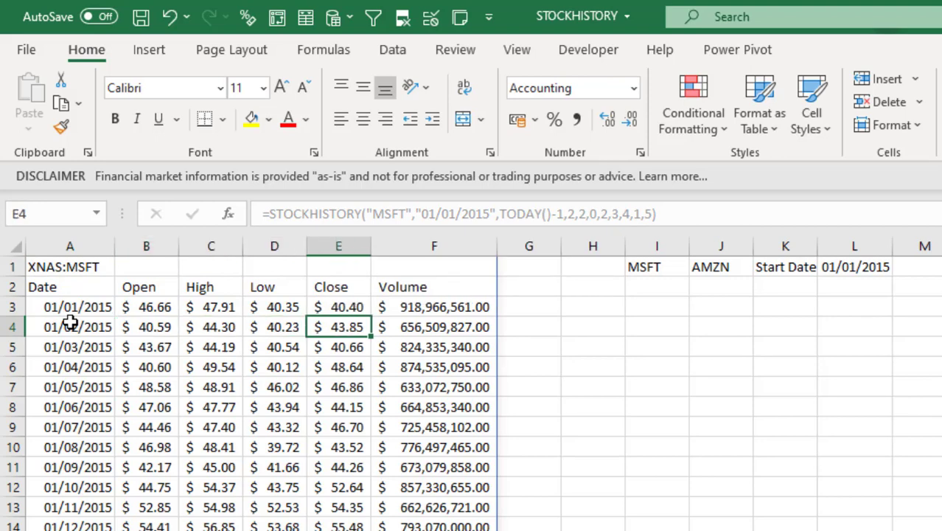
key(Right)
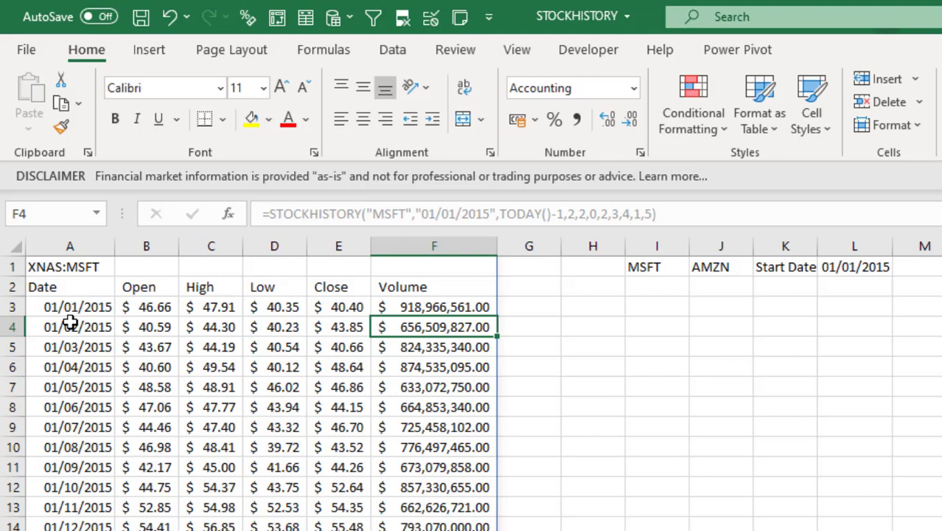
click(64, 267)
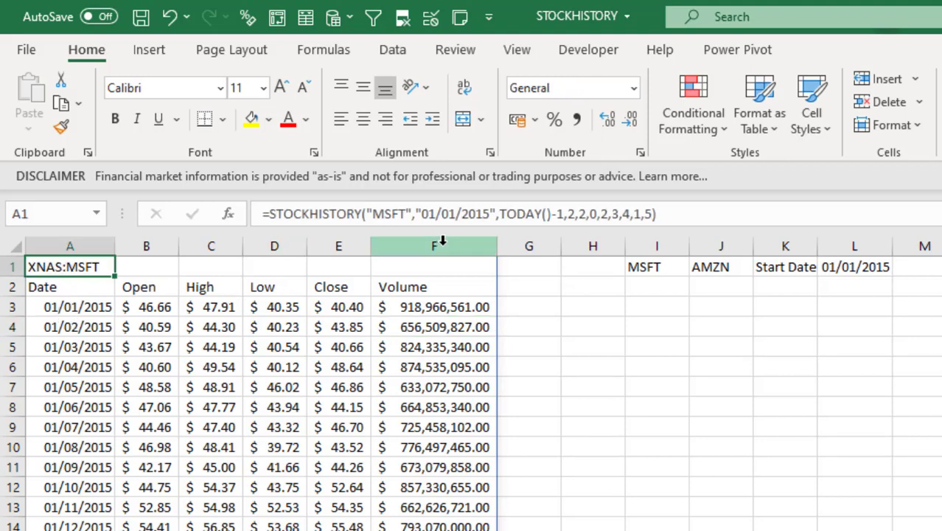
Replace "MSFT" with I1 and the start date with L1, then go to Currency Pairs
click(387, 215)
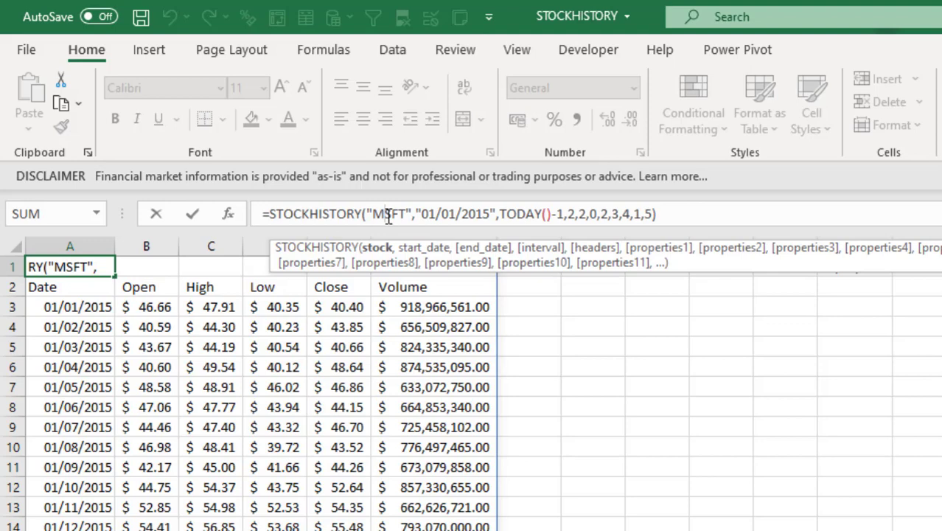
click(374, 248)
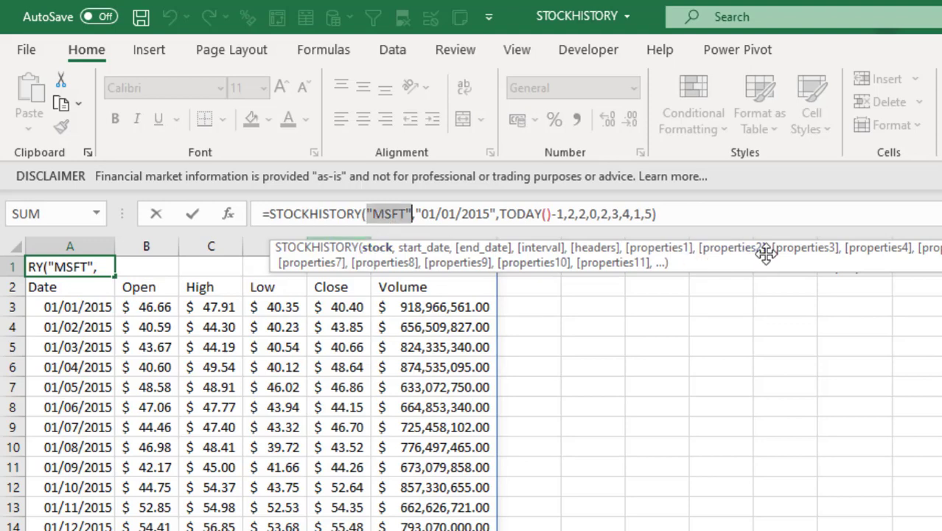
drag(772, 261, 764, 320)
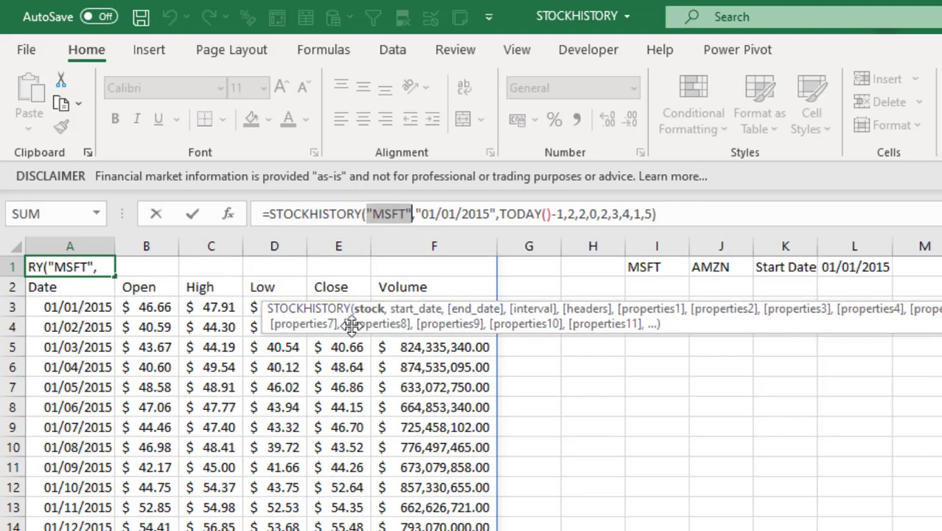
click(662, 269)
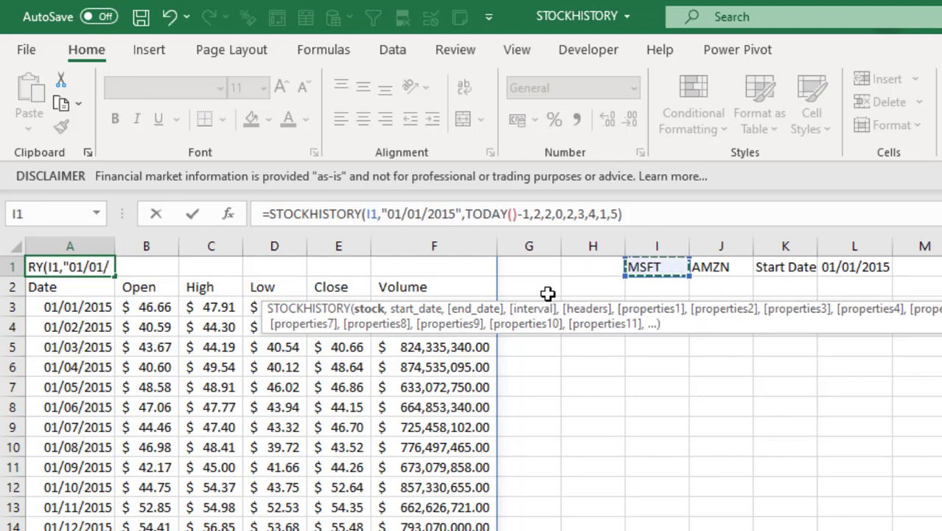
click(418, 309)
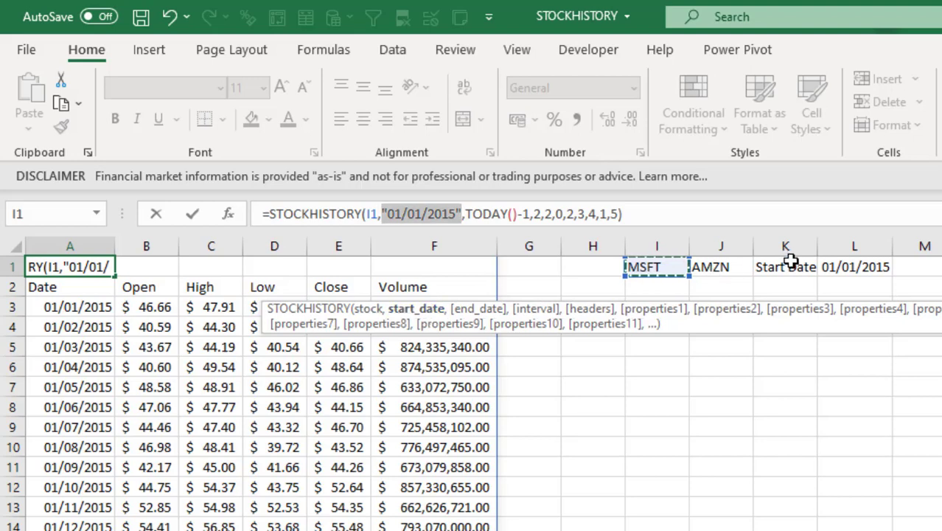
key(Delete)
click(873, 270)
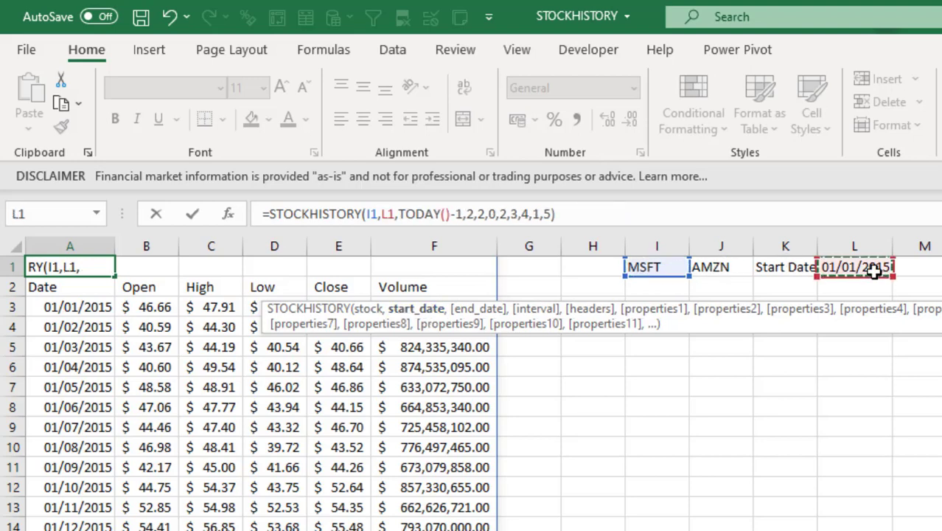
key(ctrl+Return)
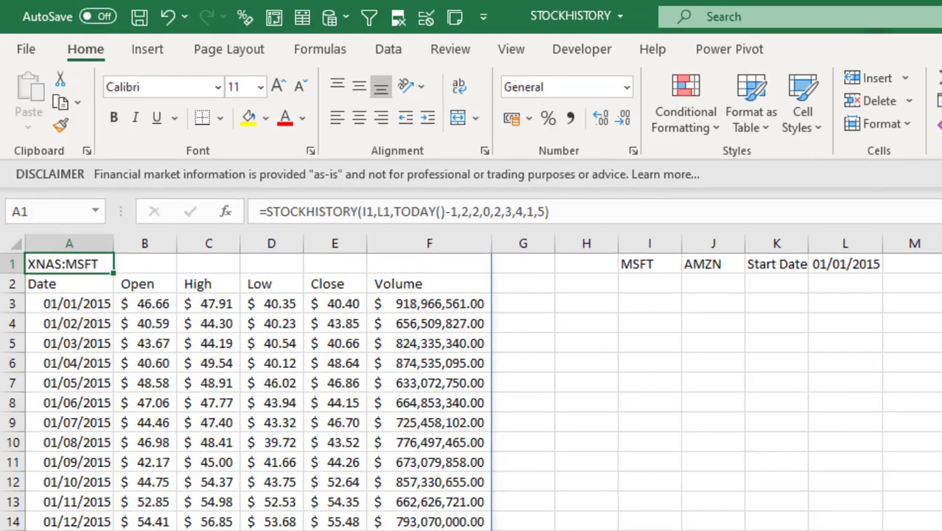
click(151, 478)
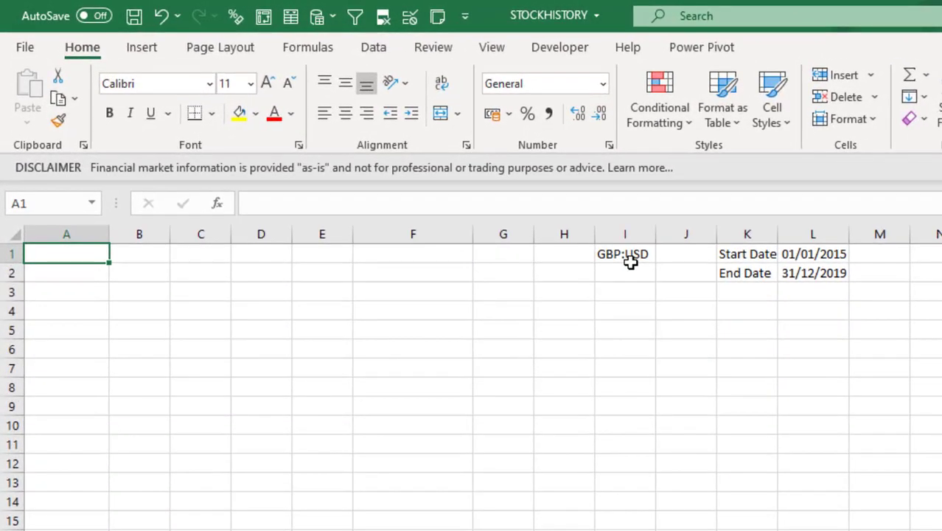
Start STOCKHISTORY in A1 using the GBP:USD pair in I1 and dates L1 to L2
text(=)
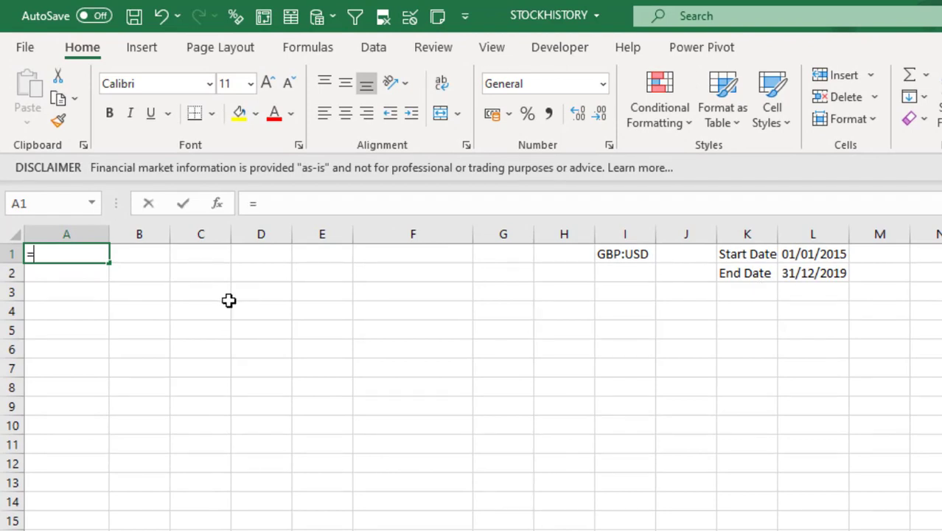
text(STOC)
key(Tab)
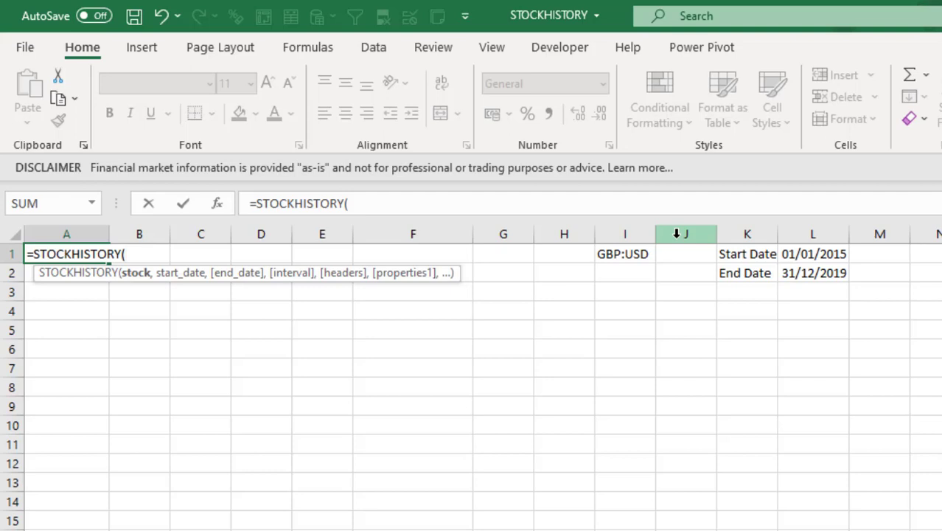
click(637, 253)
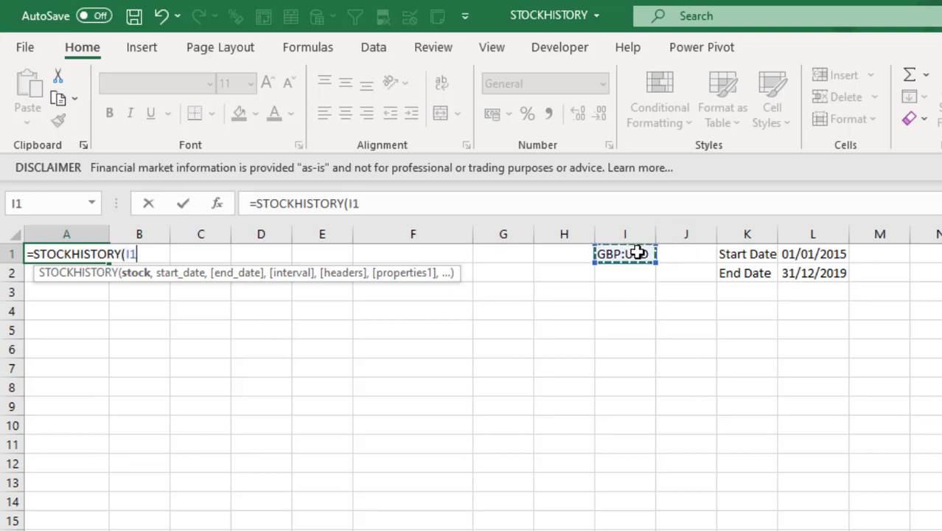
text(,)
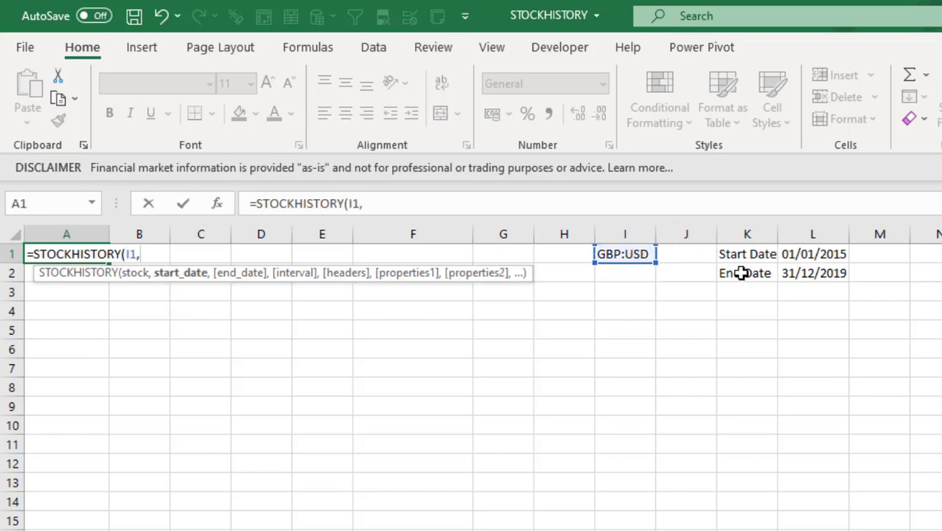
click(814, 255)
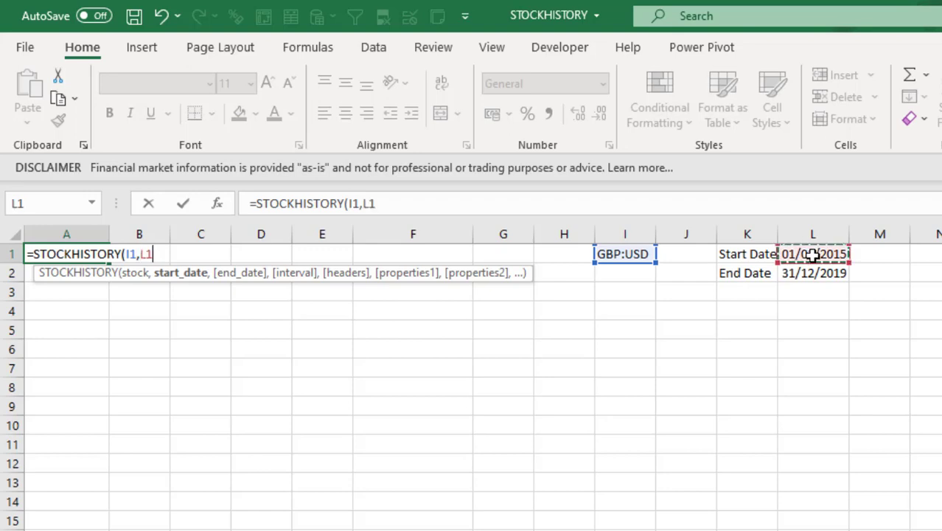
text(,)
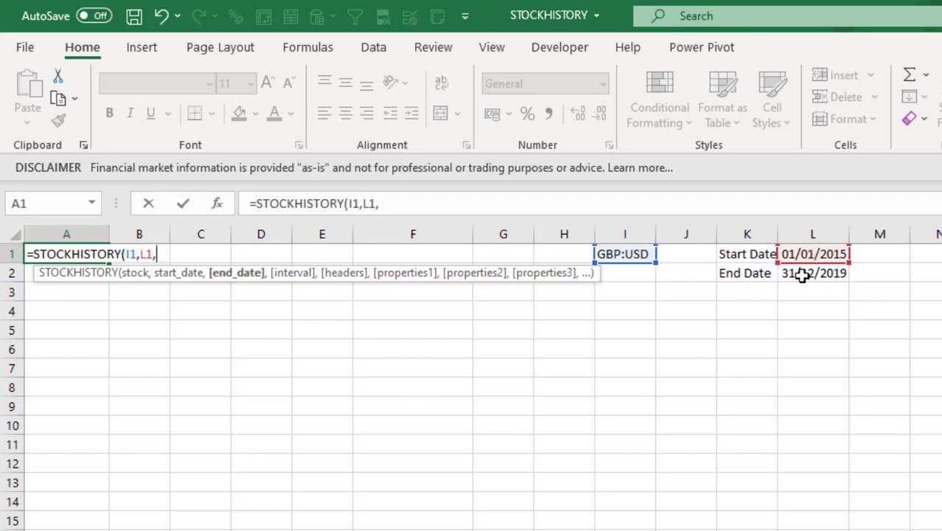
click(809, 273)
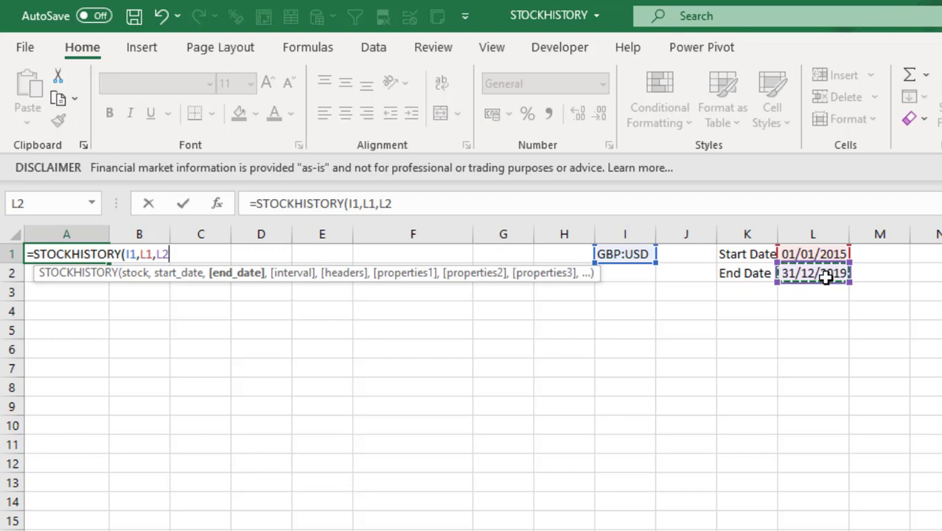
text(,)
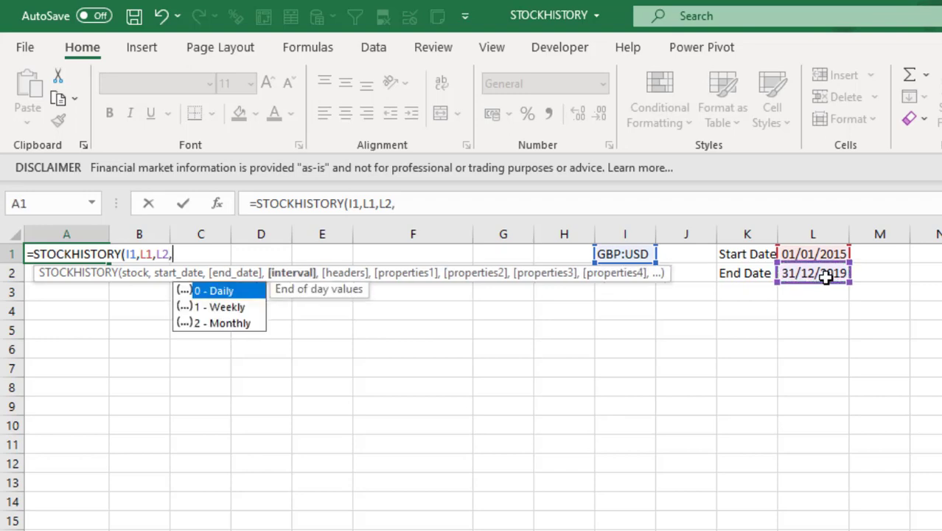
Set the interval to 2 (monthly) and headers to 2 (identifier and header)
key(Down)
key(Down)
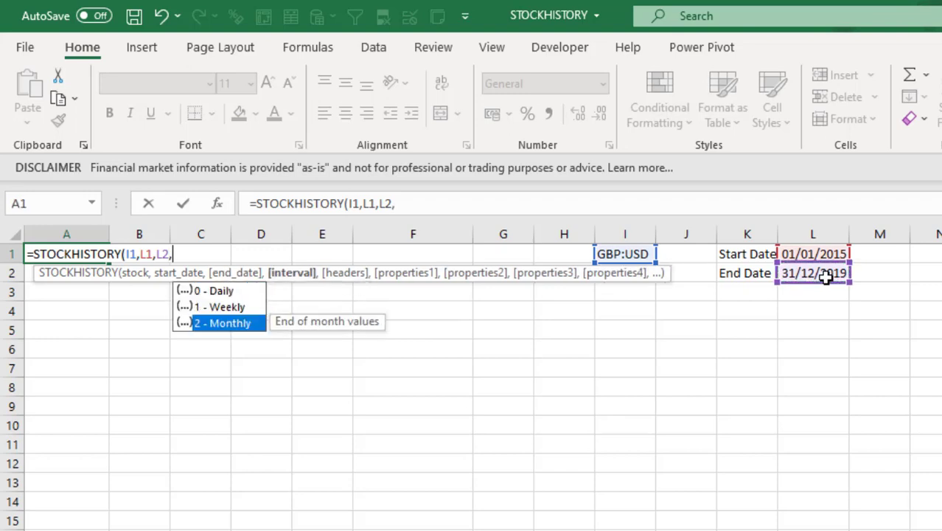
key(Tab)
text(,)
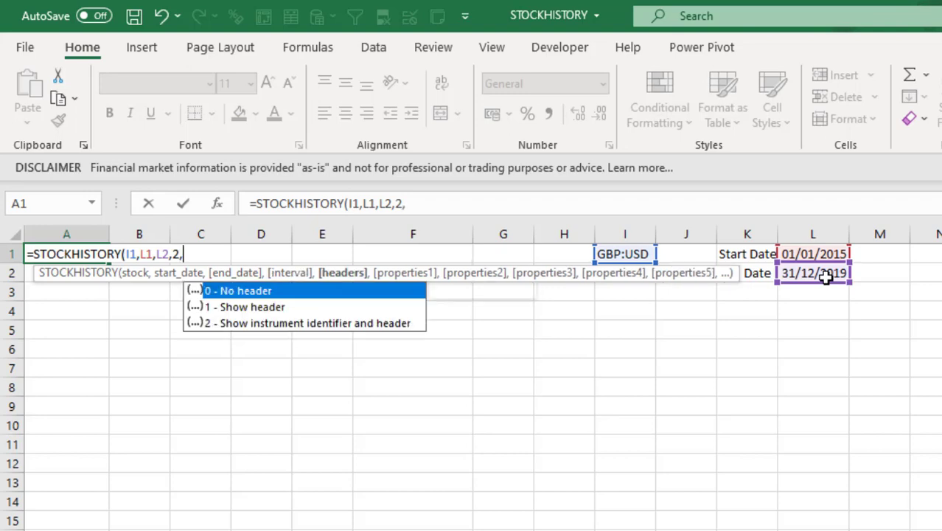
key(Down)
key(Down)
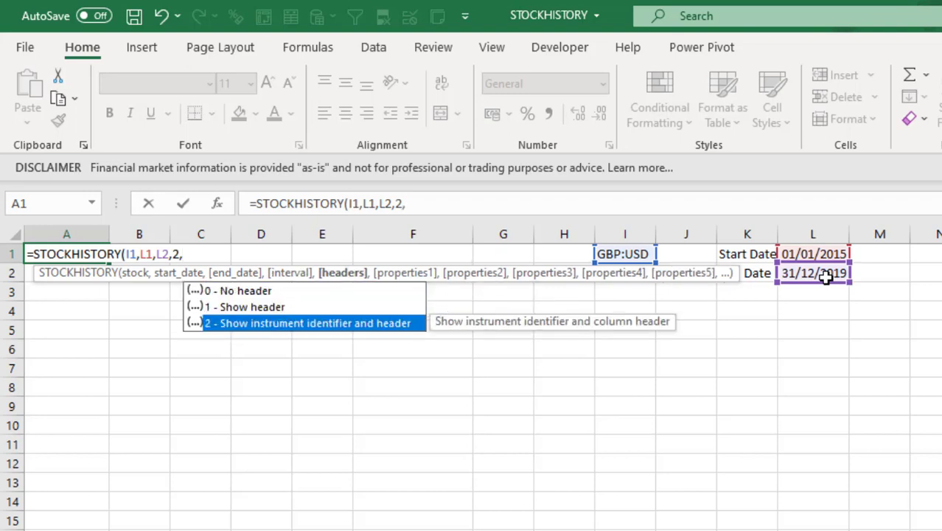
key(Tab)
text(,)
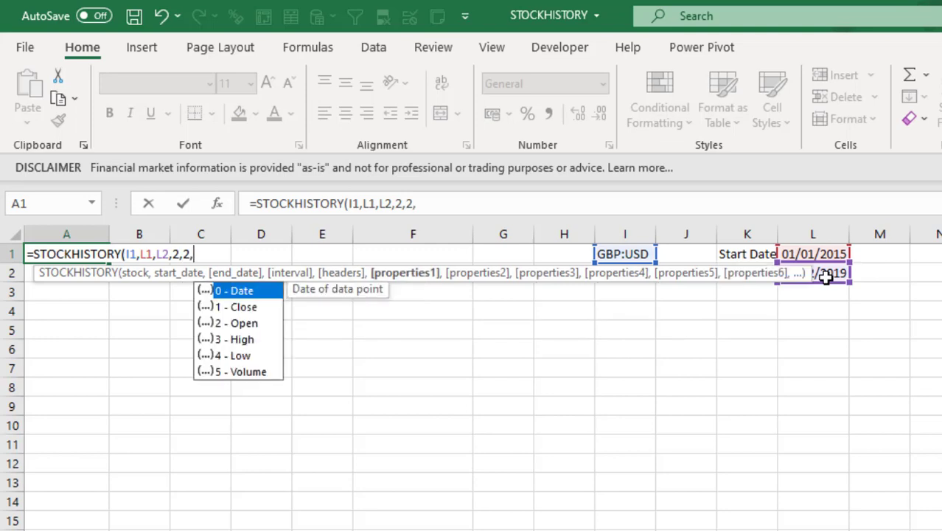
Add properties 0,2,3,4,1 for Date, Open, High, Low and Close
key(Tab)
text(,)
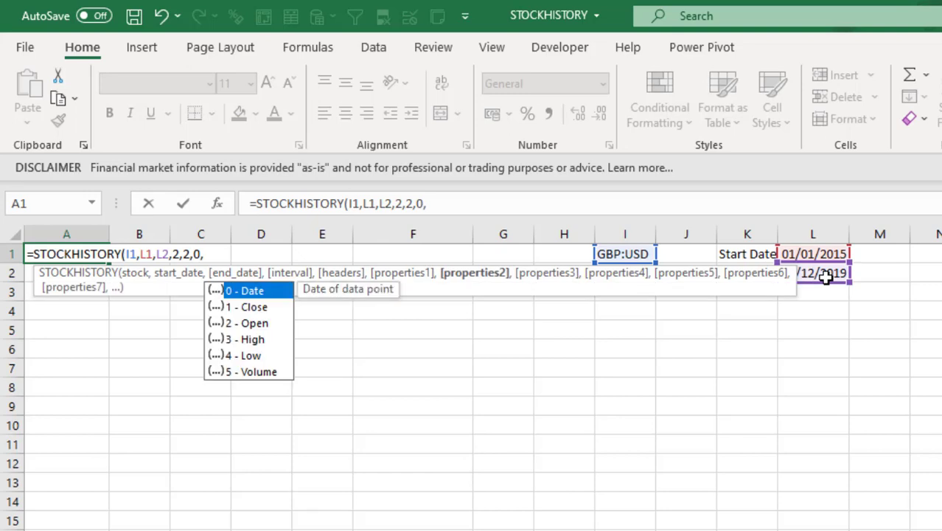
key(Down)
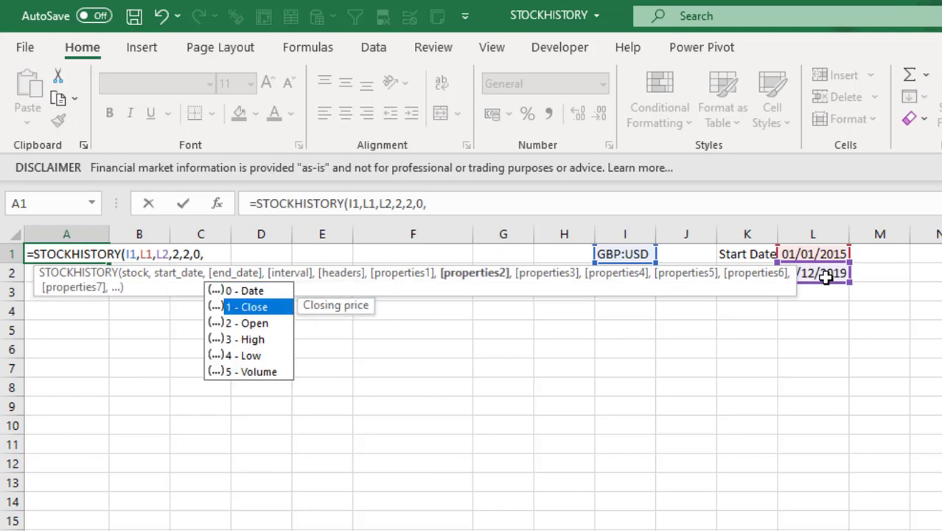
text(2,)
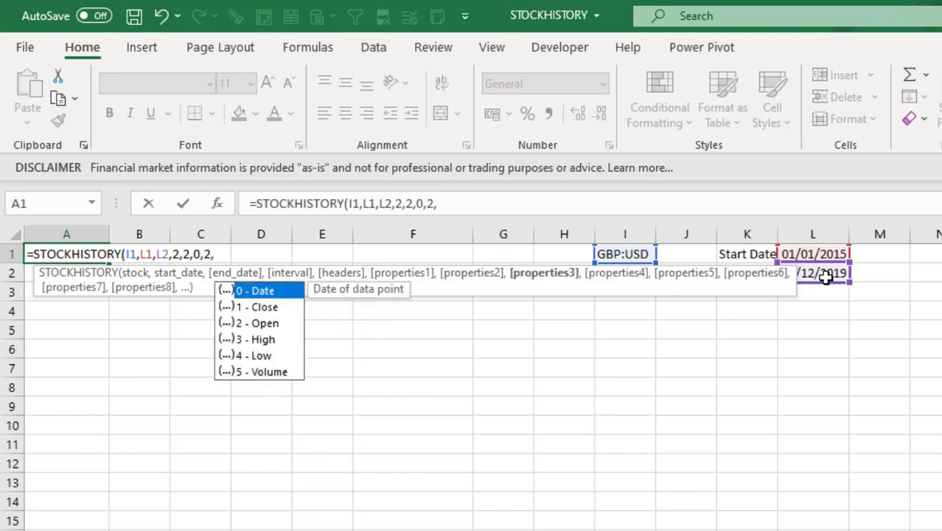
key(Down)
key(Down)
text(3,)
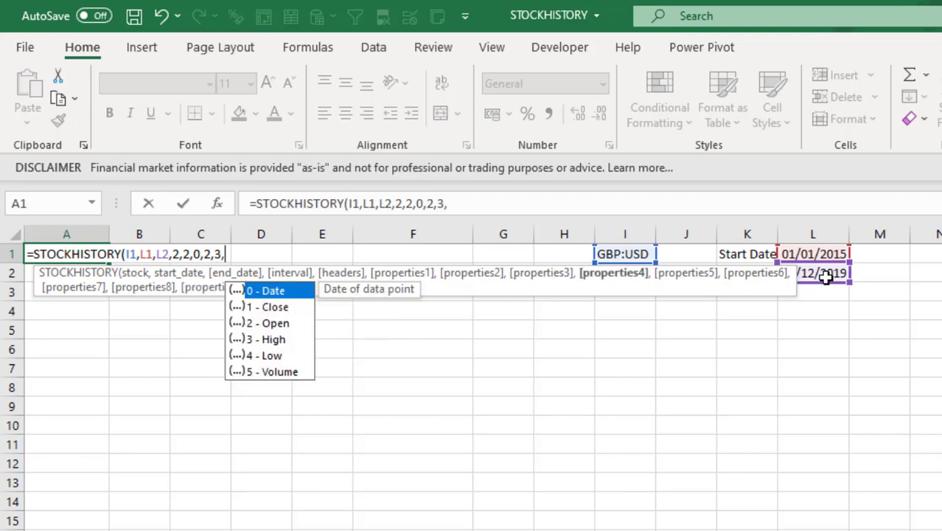
key(Down)
key(Down)
key(Down)
key(Down)
text(4)
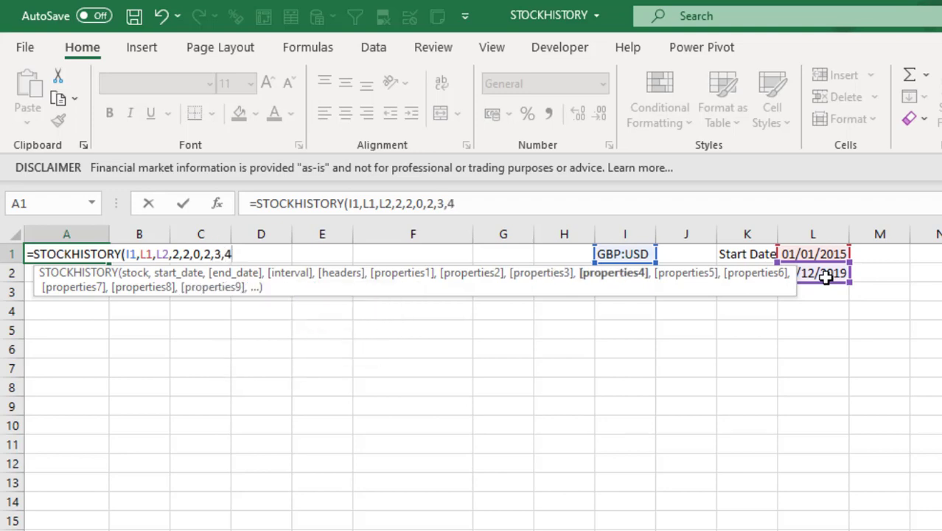
text(,1)
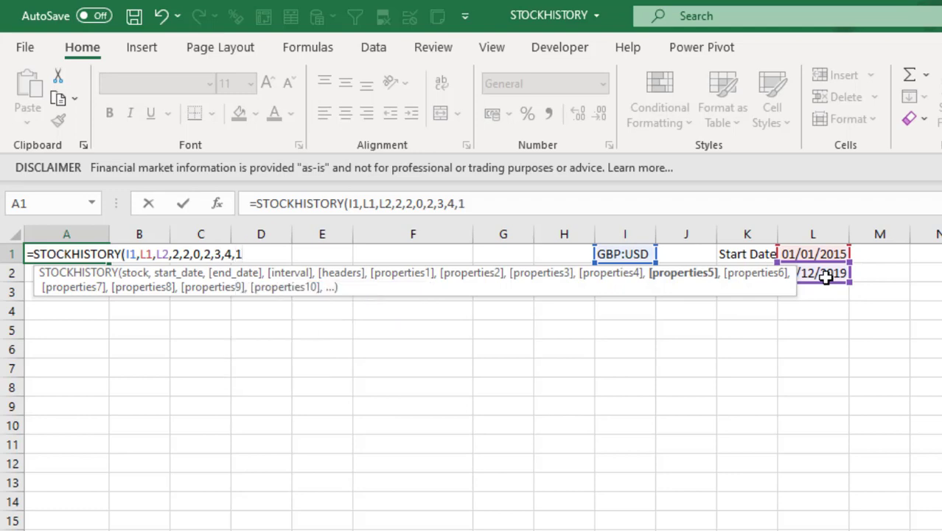
text( ))
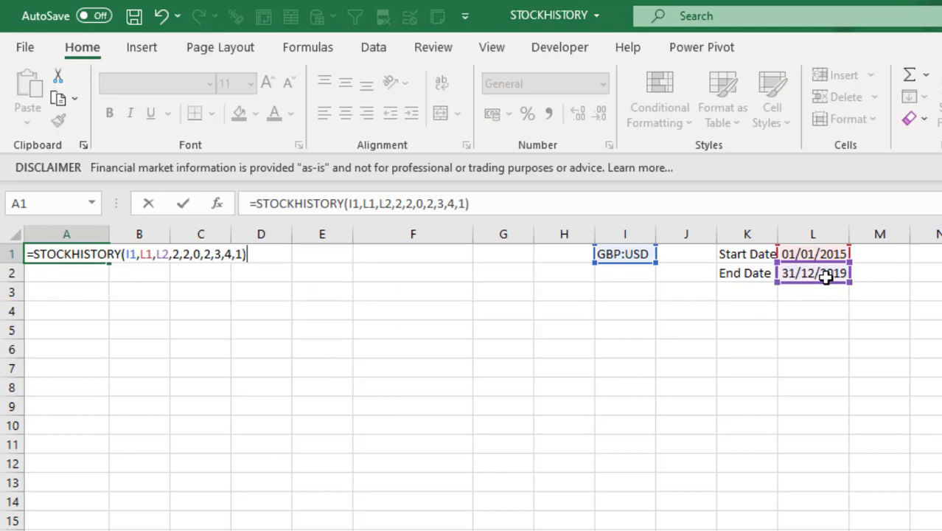
Commit the GBP:USD formula and check the GBPUSD identifier and Date–Close headers
key(ctrl+Return)
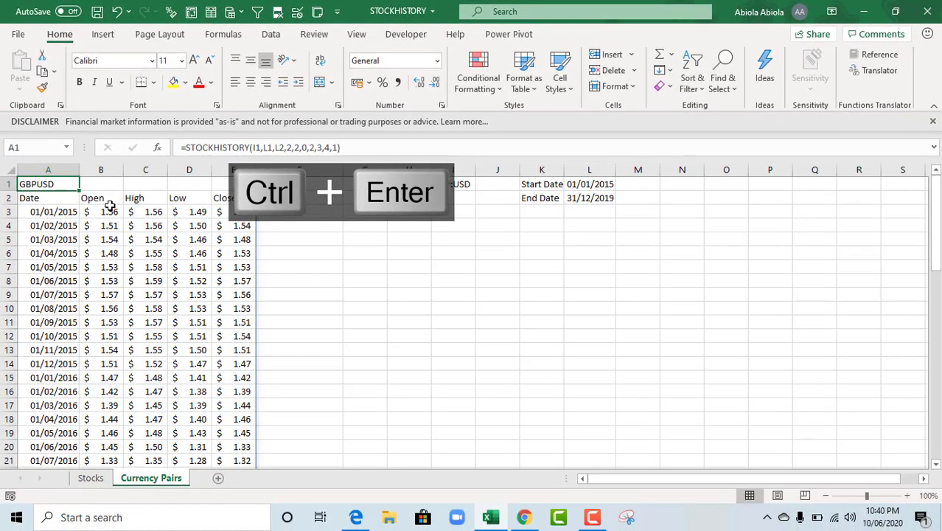
click(109, 212)
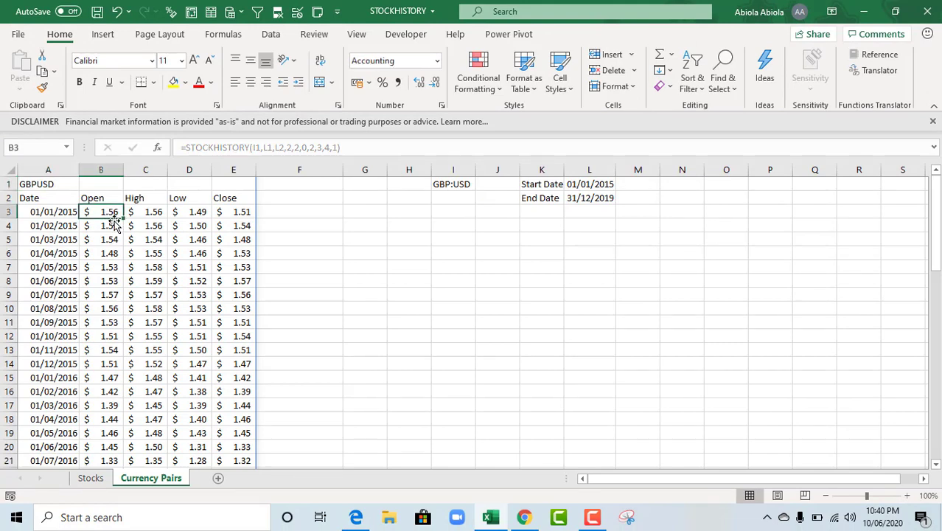
click(62, 185)
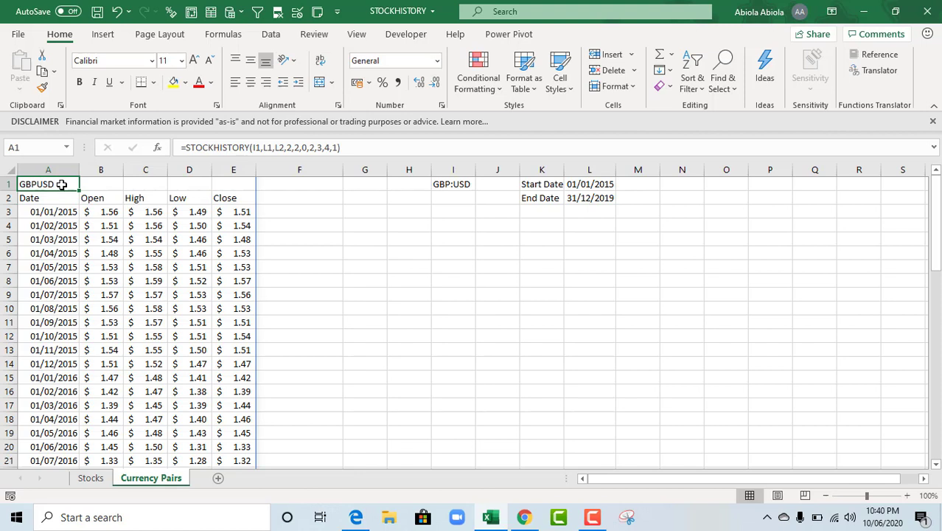
click(94, 197)
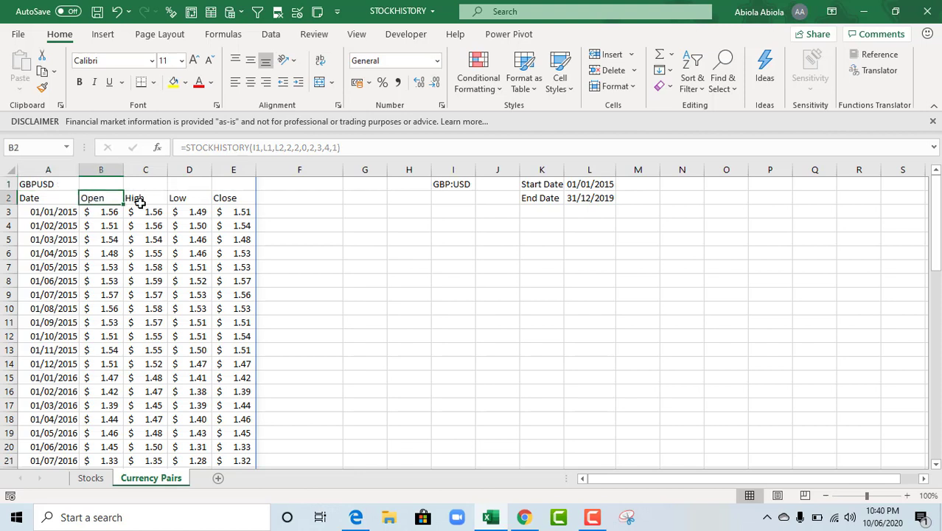
click(140, 204)
click(192, 196)
click(216, 197)
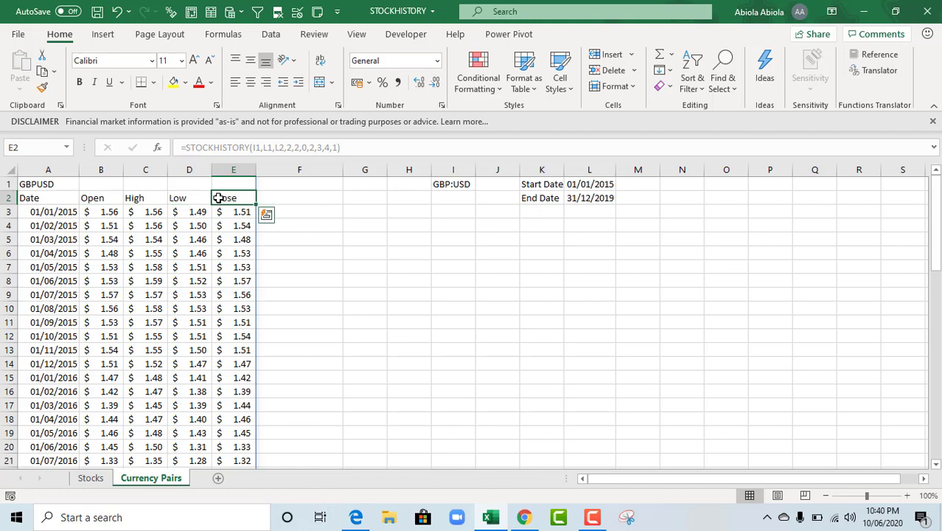
Confirm the monthly rows run through 01/12/2019, then return to the Stocks sheet
click(200, 268)
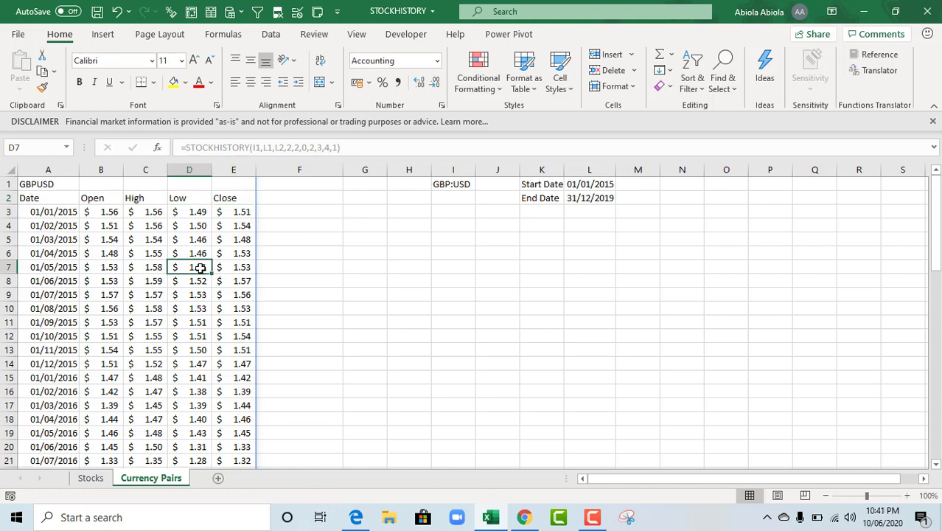
key(ctrl+Down)
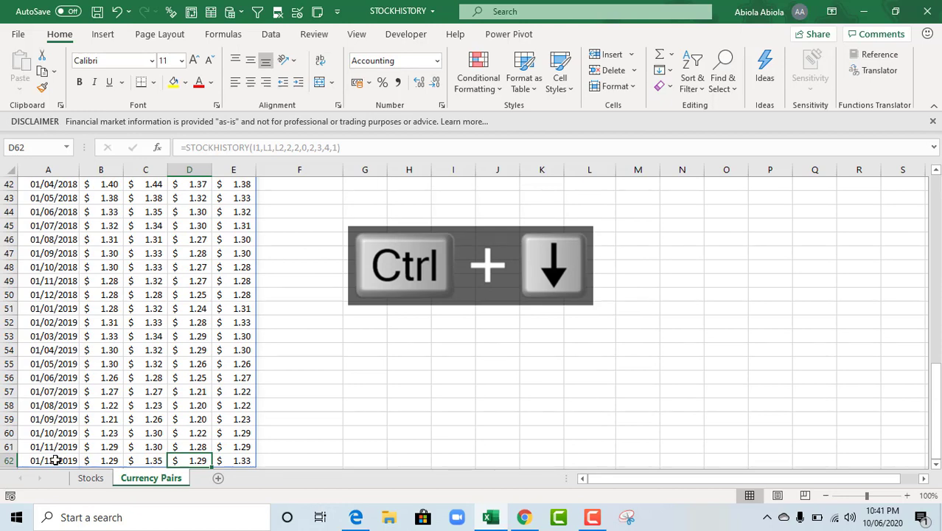
key(ctrl+Up)
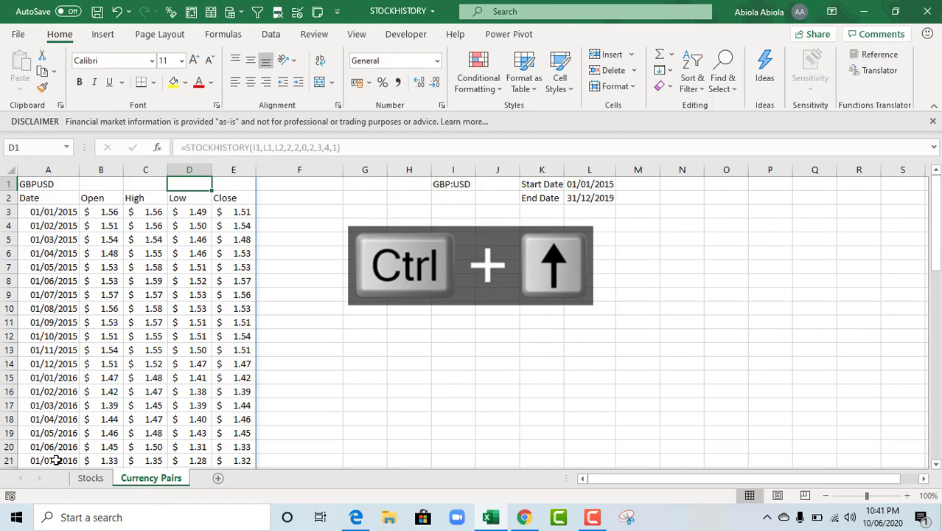
click(91, 477)
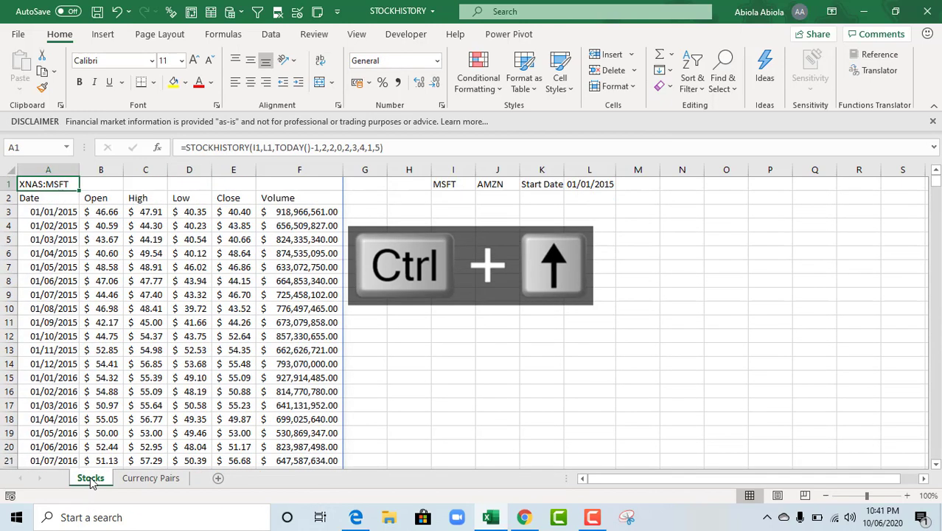